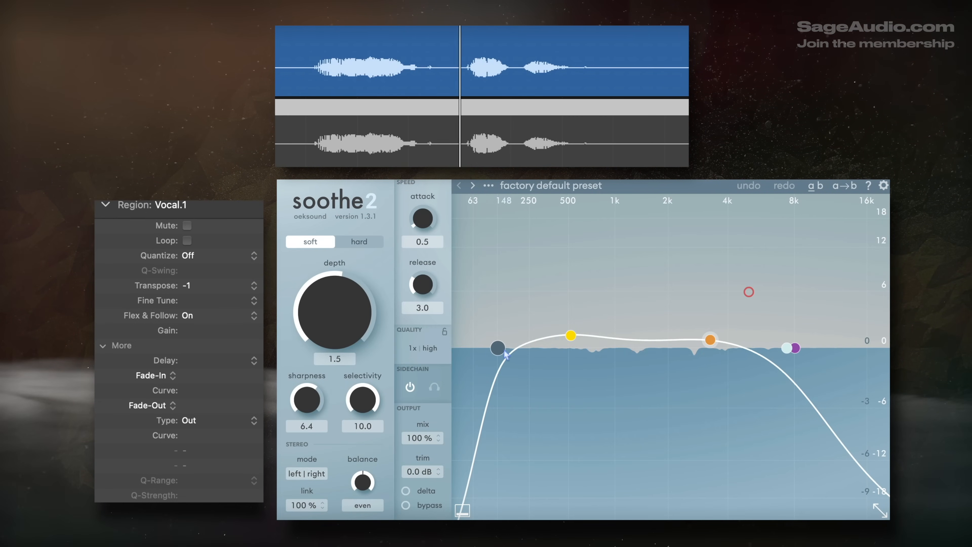
Step: Adjust the soothe2 vocal filters, placing the low cut at about 116 Hz and the high cut at about 7.1 kHz
left_click_drag(504, 353, 495, 352)
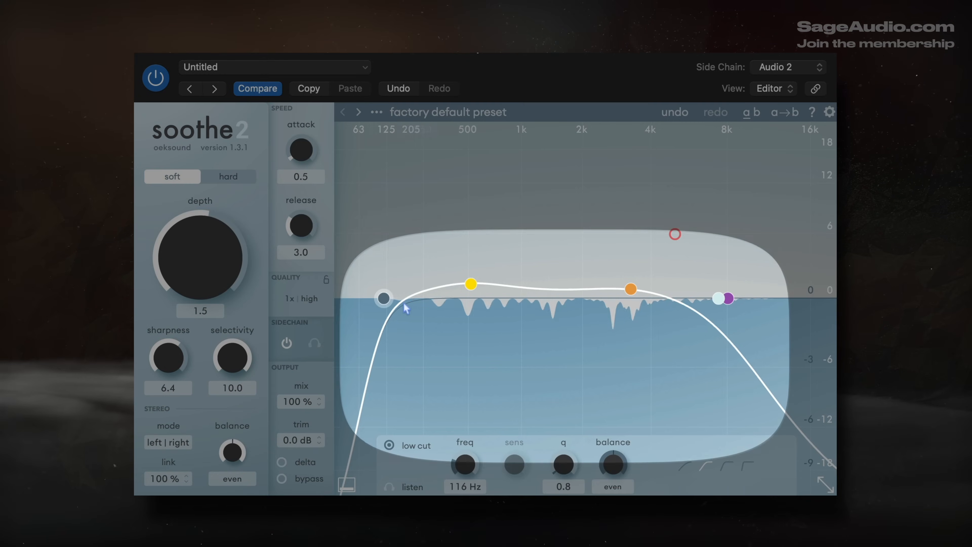
left_click_drag(384, 298, 383, 299)
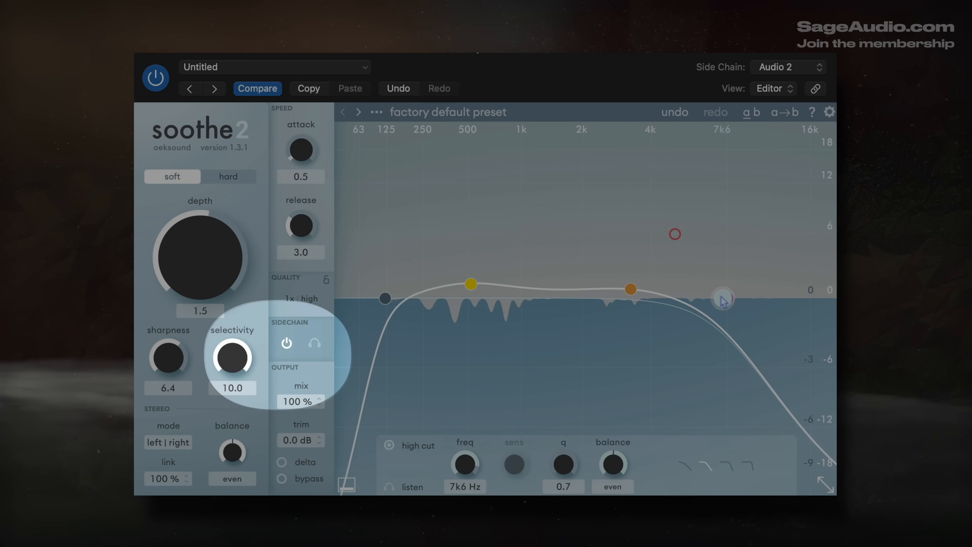
left_click_drag(718, 299, 716, 299)
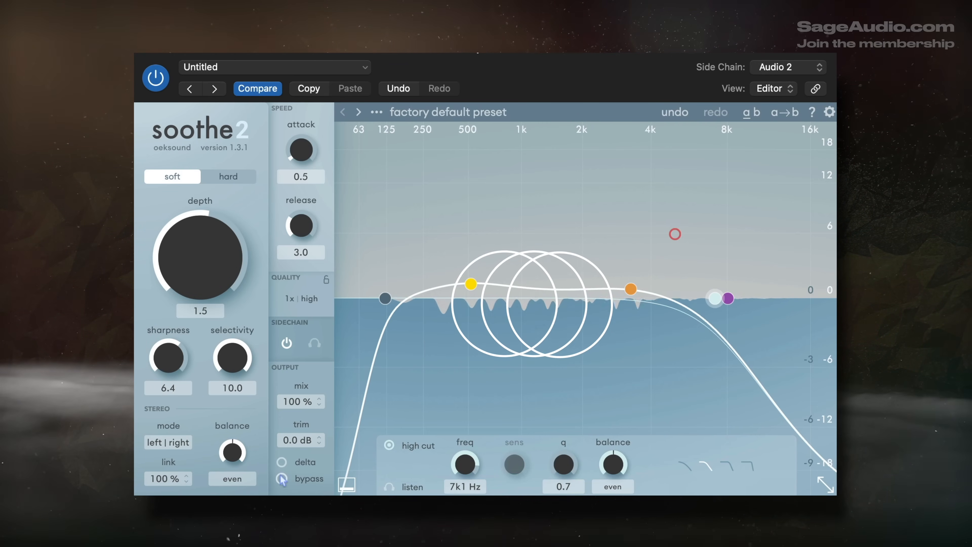
Step: Audition only the resonances being removed from the vocal by switching delta monitoring on and off twice
left_click(282, 461)
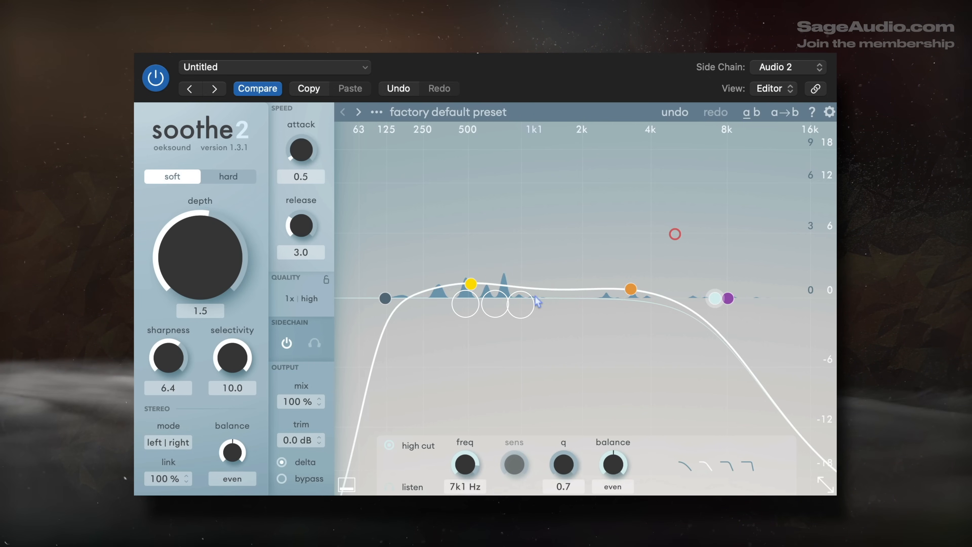
left_click(282, 463)
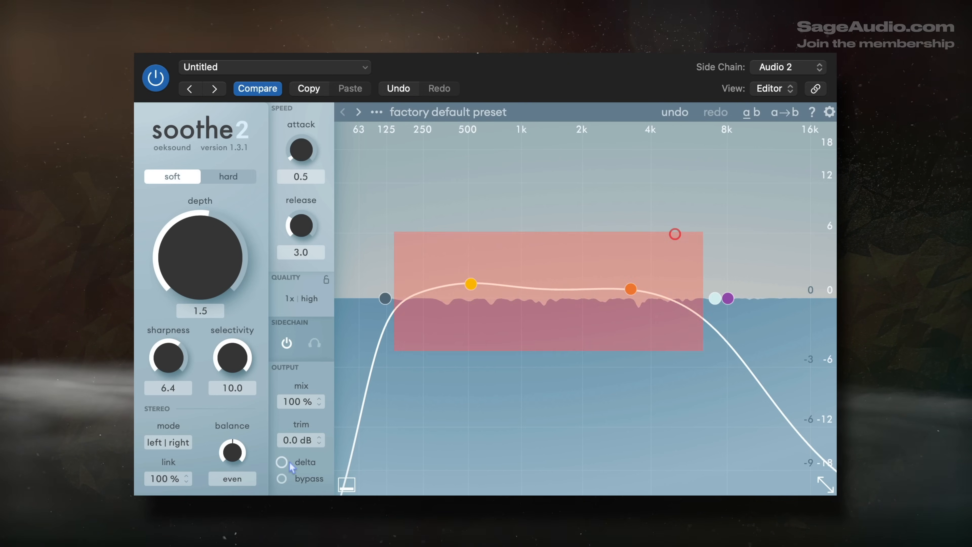
left_click(281, 461)
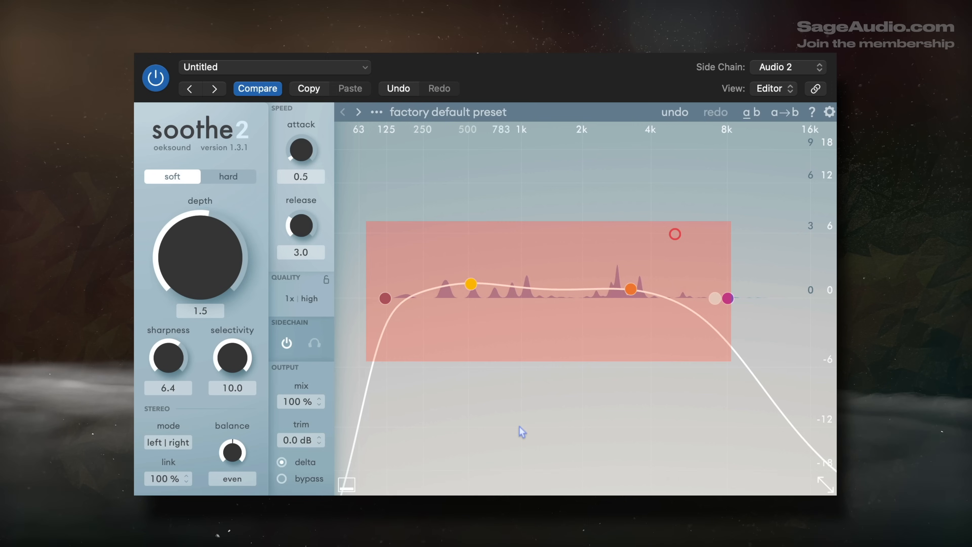
left_click(283, 463)
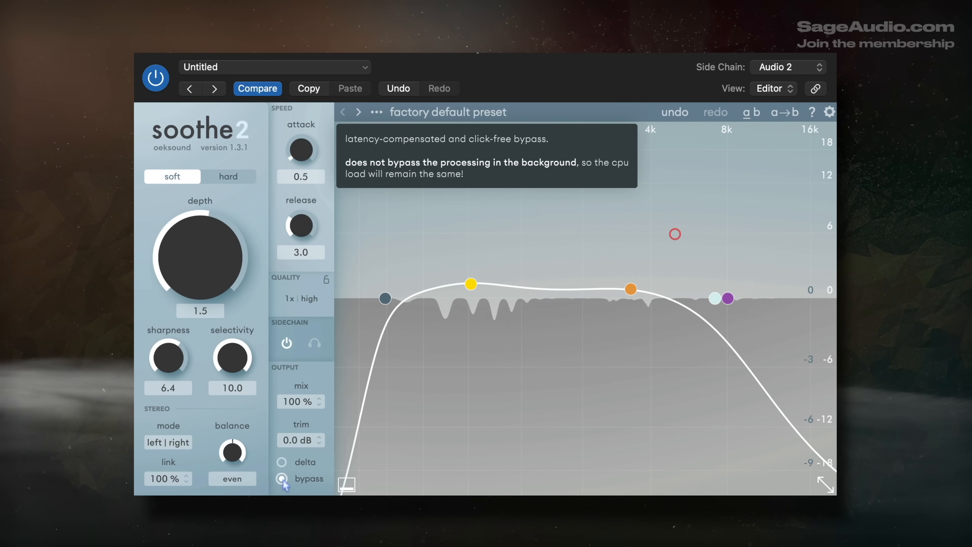
Step: Select band 1 at 516 Hz and audition the delta signal once more before returning to the full output
left_click(472, 282)
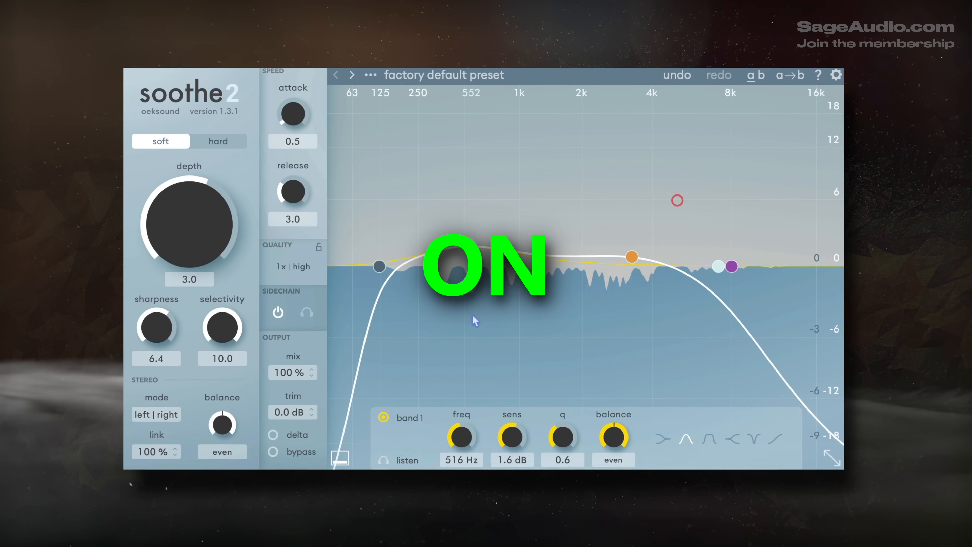
left_click(269, 438)
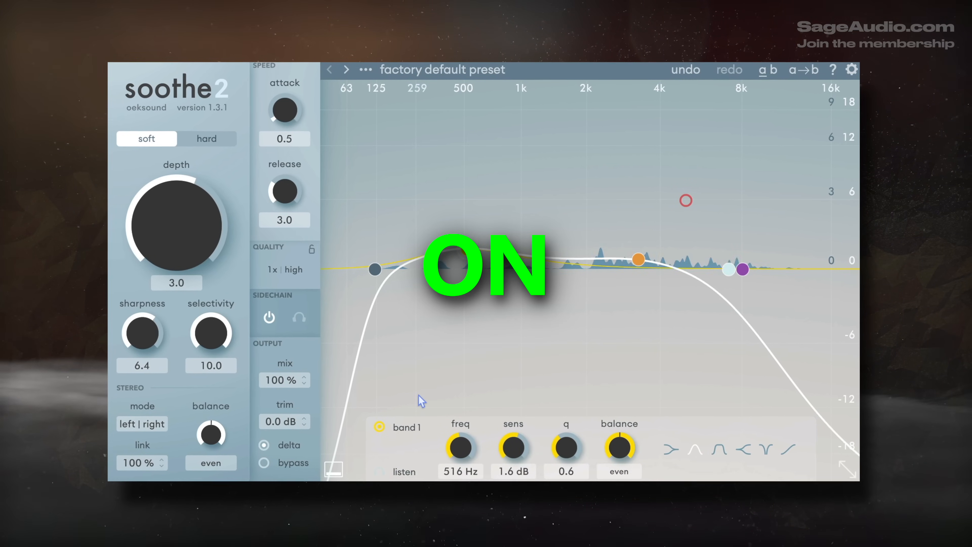
left_click(262, 447)
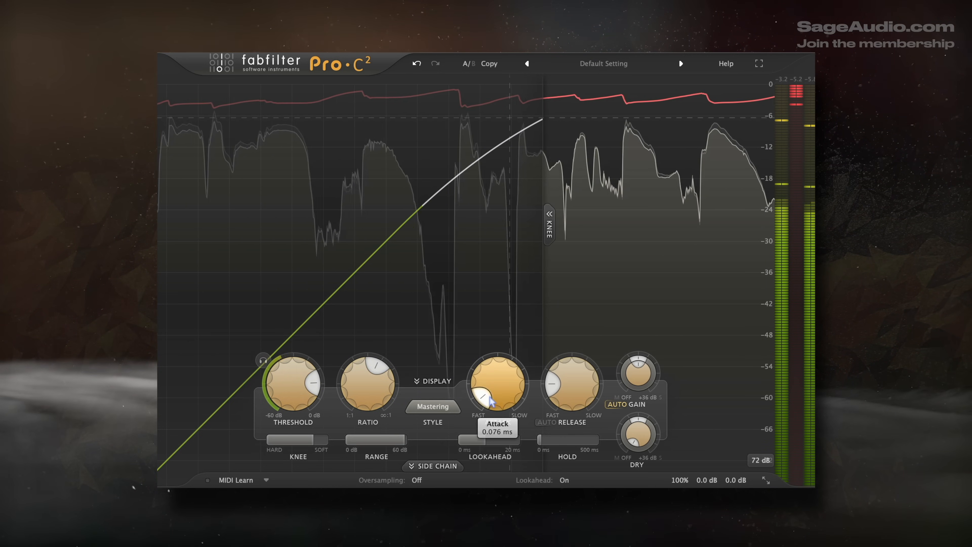
Step: In the FabFilter Pro-C 2 compressor, soften the knee slightly and set the lookahead to about 2.1 ms, using the Mastering style
scroll(491, 402, "down", 2)
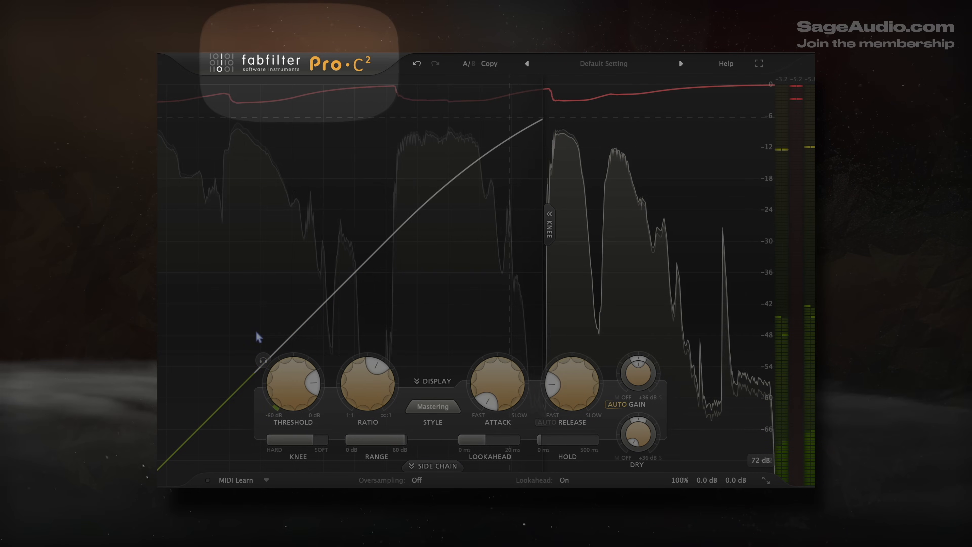
left_click(419, 413)
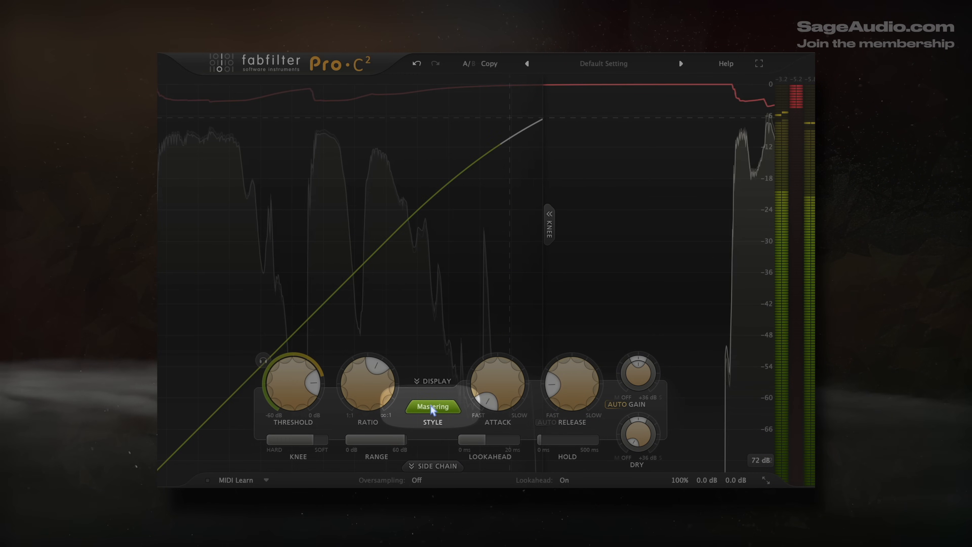
left_click_drag(303, 445, 309, 445)
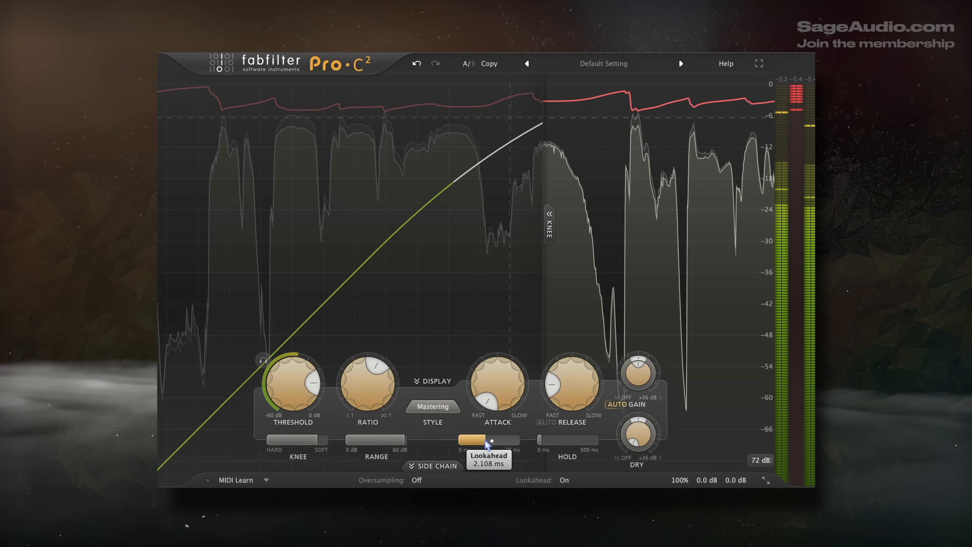
left_click_drag(476, 443, 488, 444)
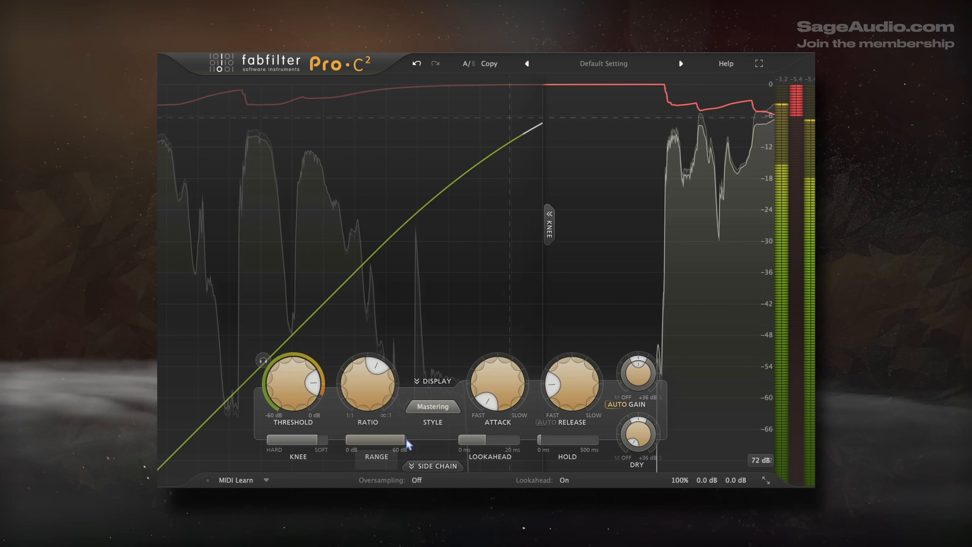
Step: Fine-tune the compressor's fast attack and set its release to about 54 ms, keeping auto gain enabled
left_click_drag(482, 401, 480, 395)
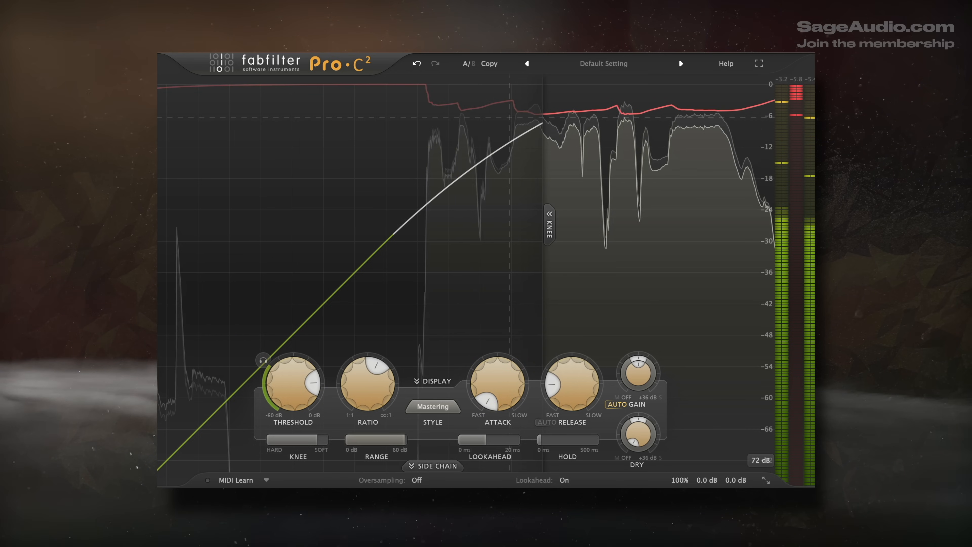
mouse_move(572, 384)
left_click_drag(572, 384, 554, 396)
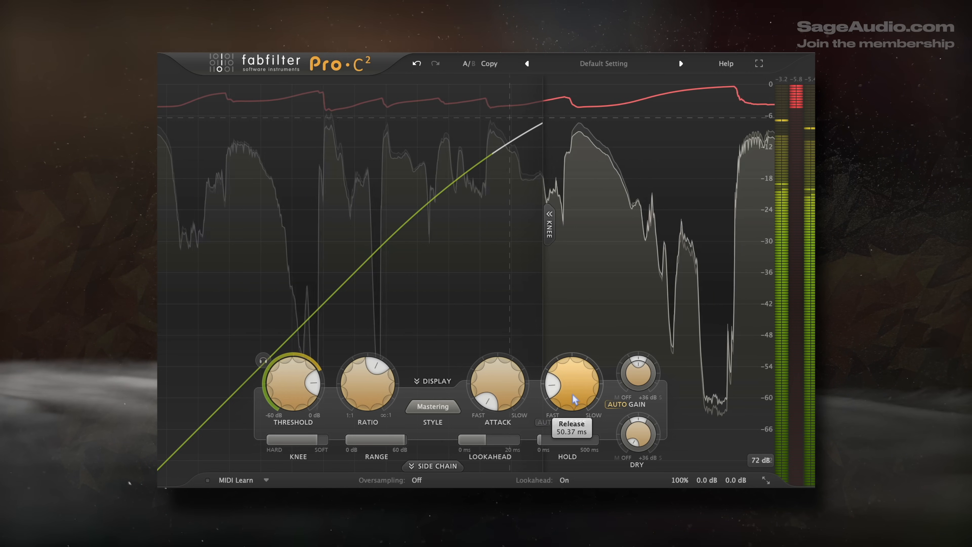
left_click(618, 404)
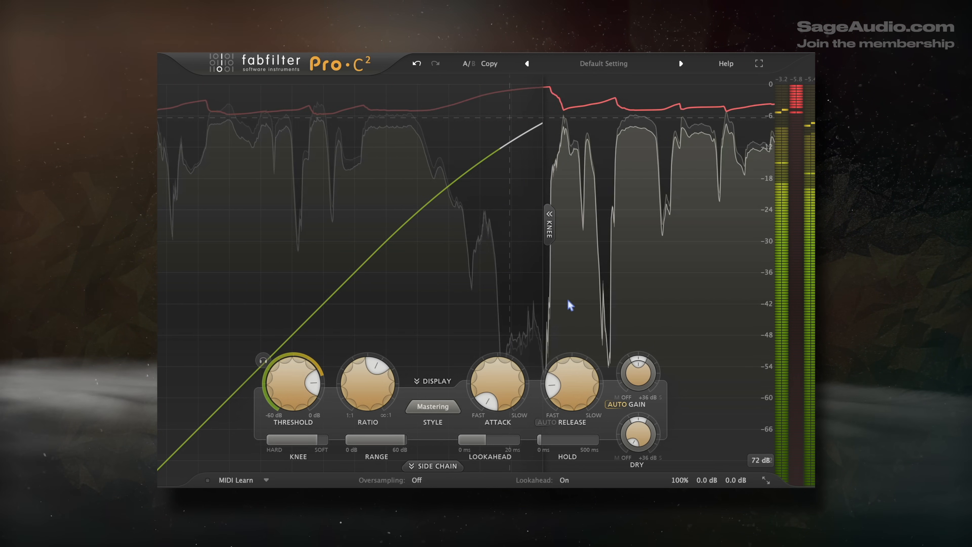
mouse_move(553, 391)
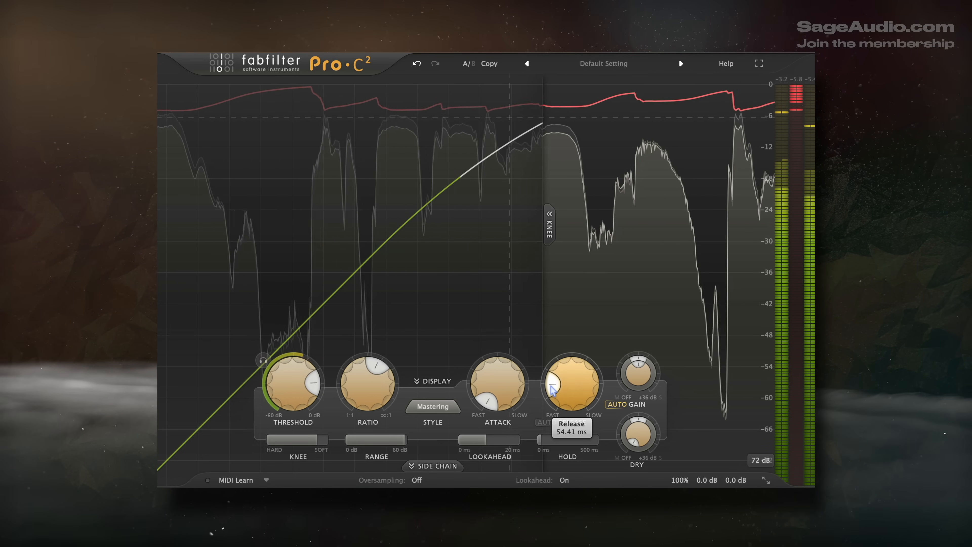
mouse_move(293, 404)
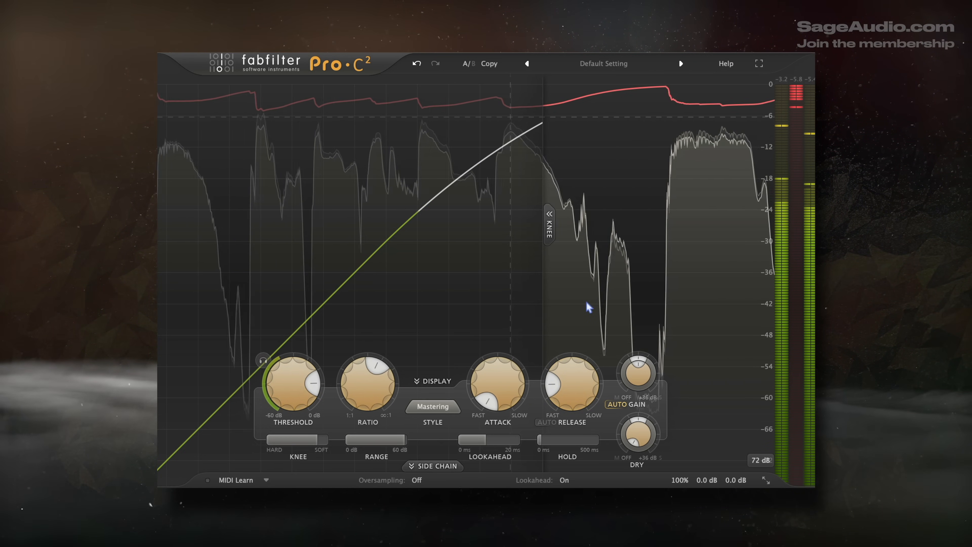
Step: Try the Classic compression style and restore the Mastering style
left_click(438, 413)
left_click(440, 439)
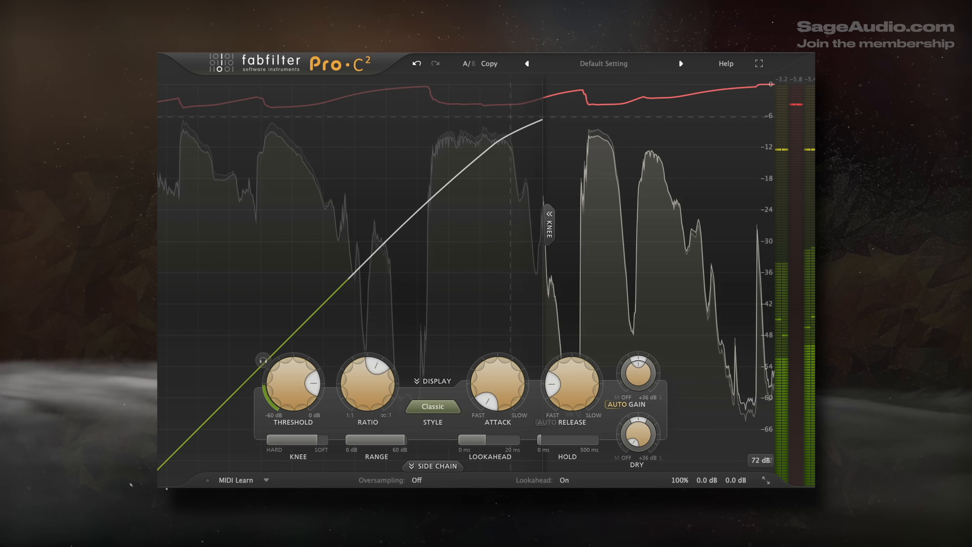
left_click(433, 406)
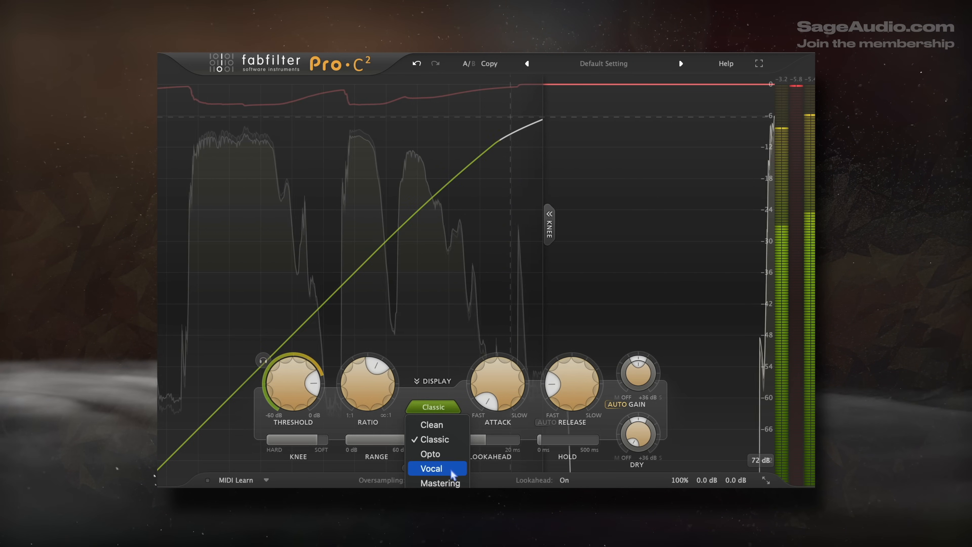
left_click(450, 483)
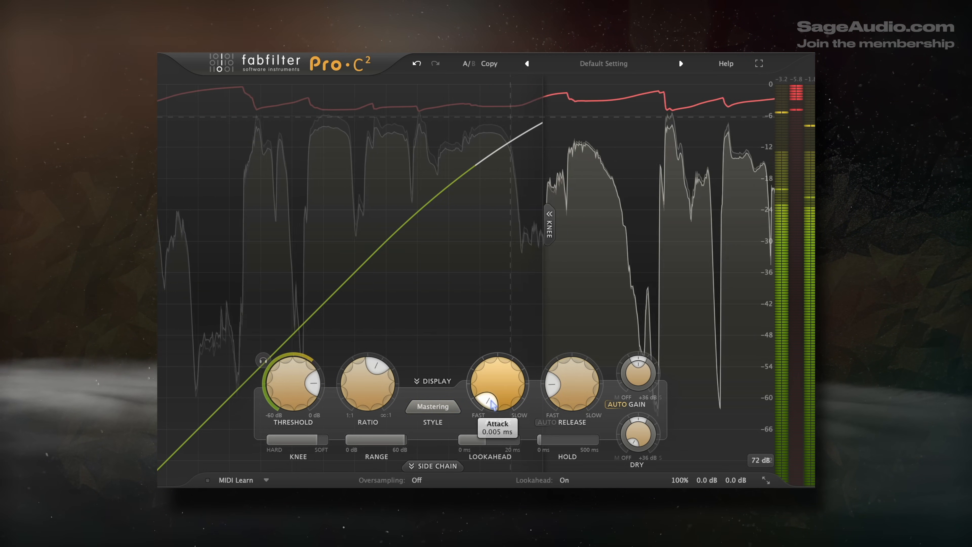
Step: Play the vocal to compare the sound with the compressor bypassed and active
mouse_move(282, 380)
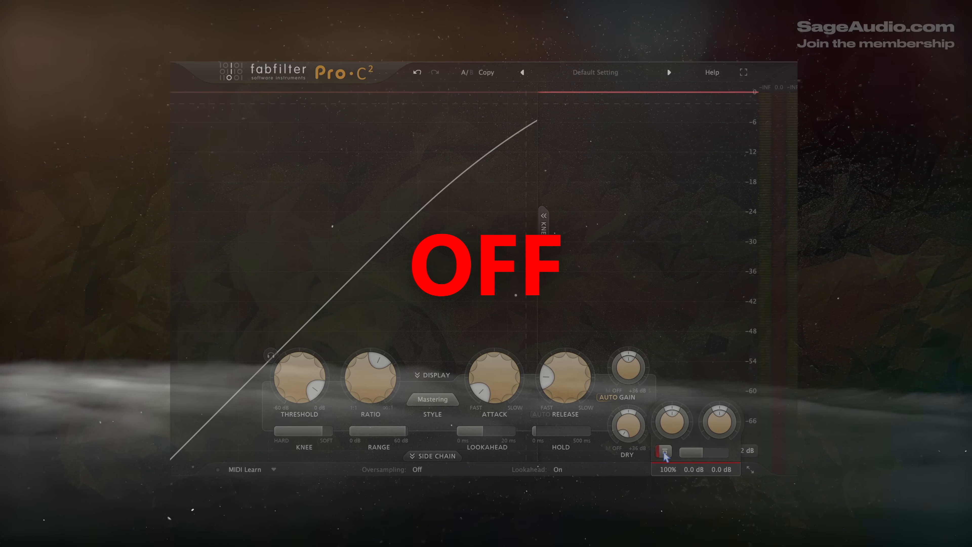
key("space")
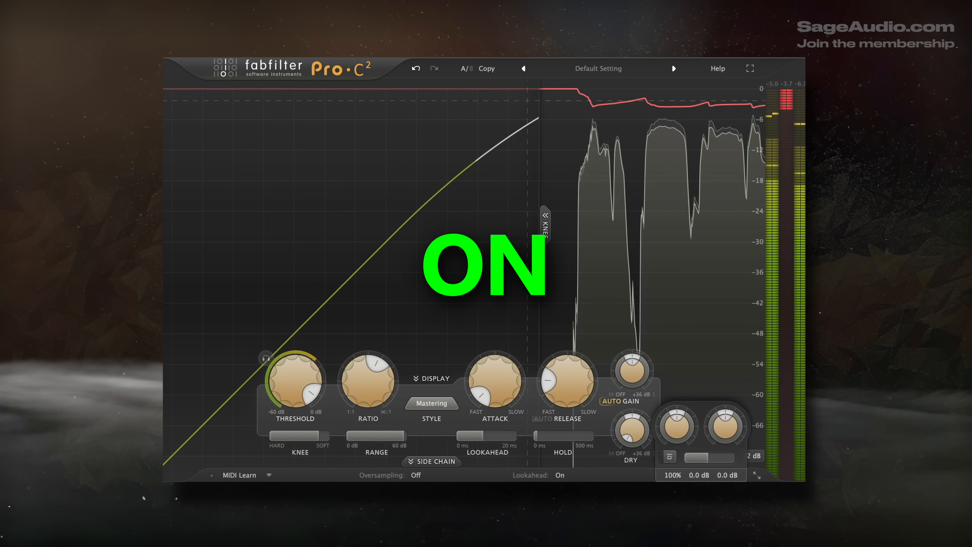
mouse_move(297, 402)
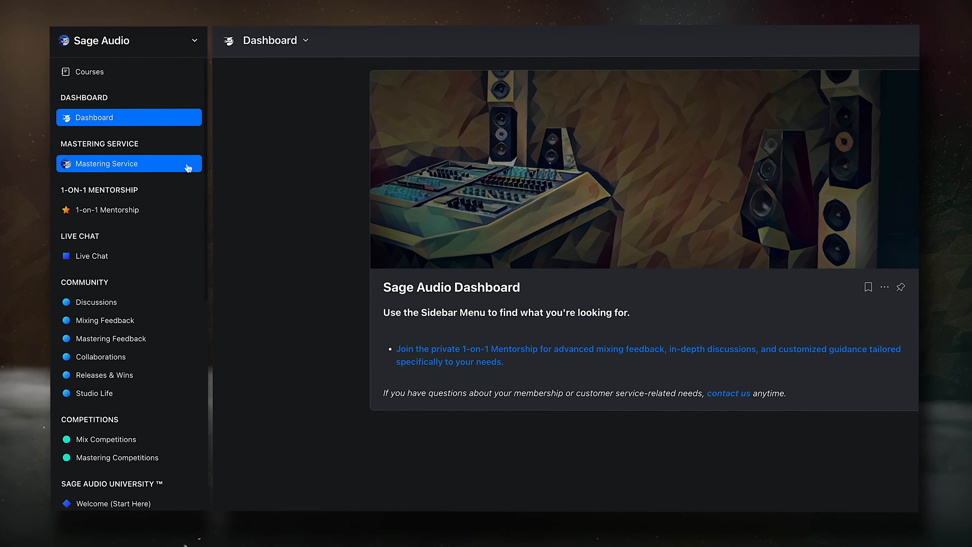
Step: On the Sage Audio membership site, view the Mastering Service space and look through the Mixing Course lesson list
left_click(188, 168)
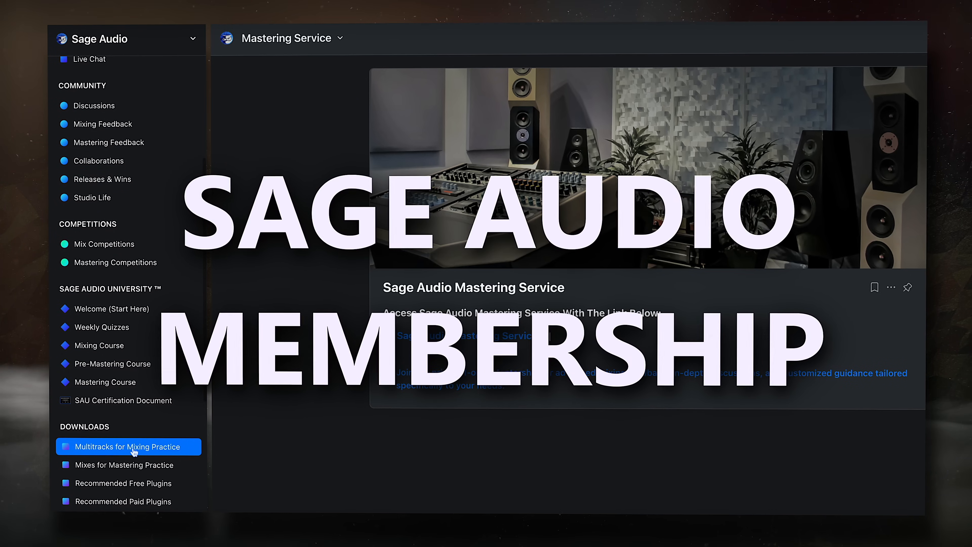
left_click(149, 352)
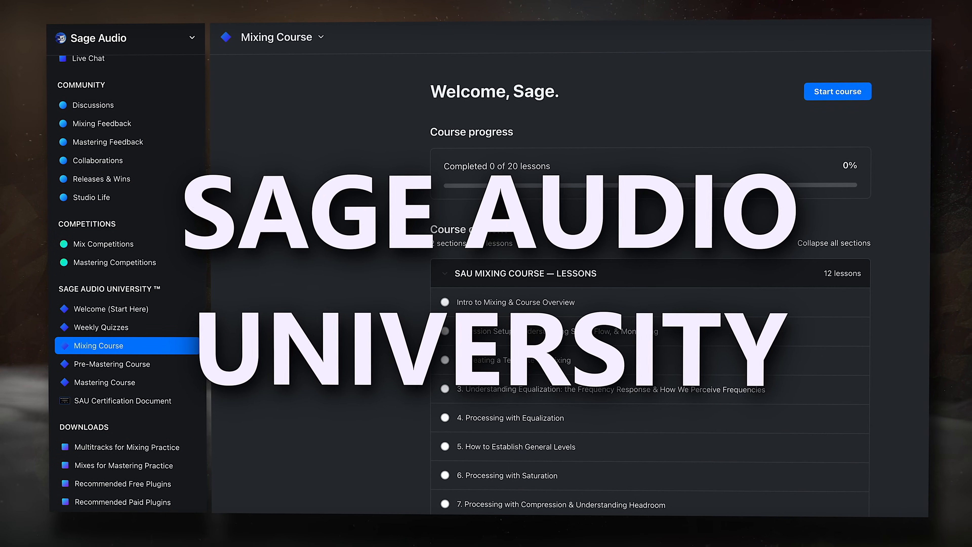
scroll(651, 306, "down", 2)
scroll(364, 341, "down", 3)
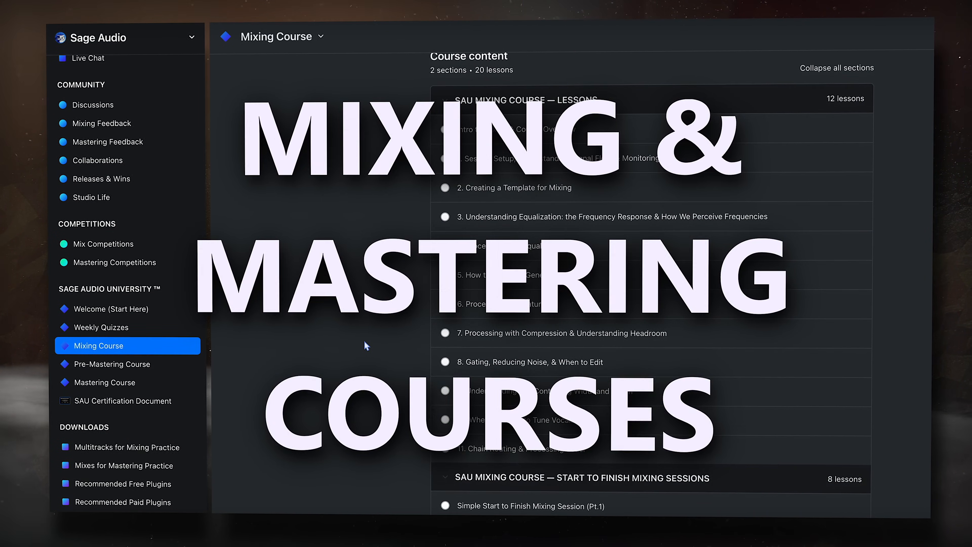
scroll(364, 340, "down", 5)
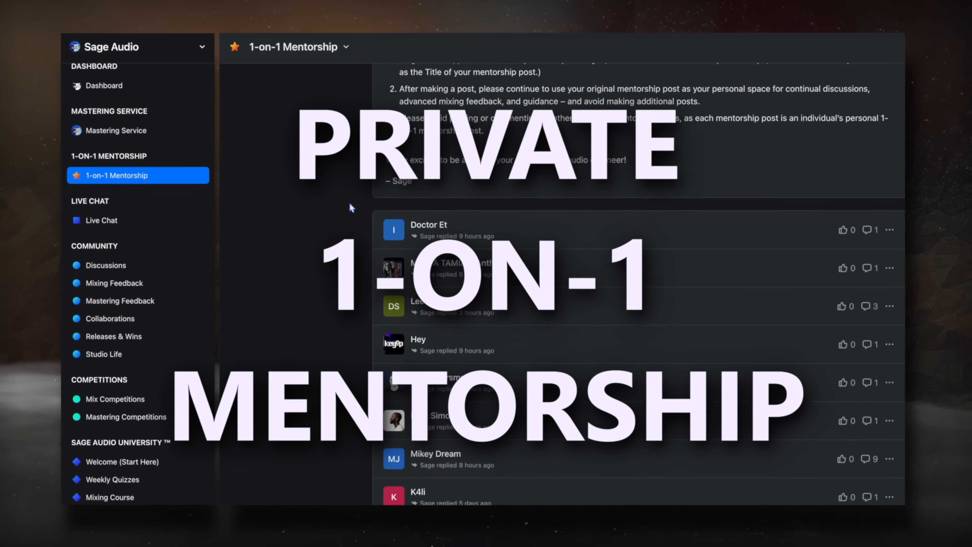
Step: Look through the posts in the 1-on-1 Mentorship and Mixing Feedback spaces
scroll(347, 200, "down", 5)
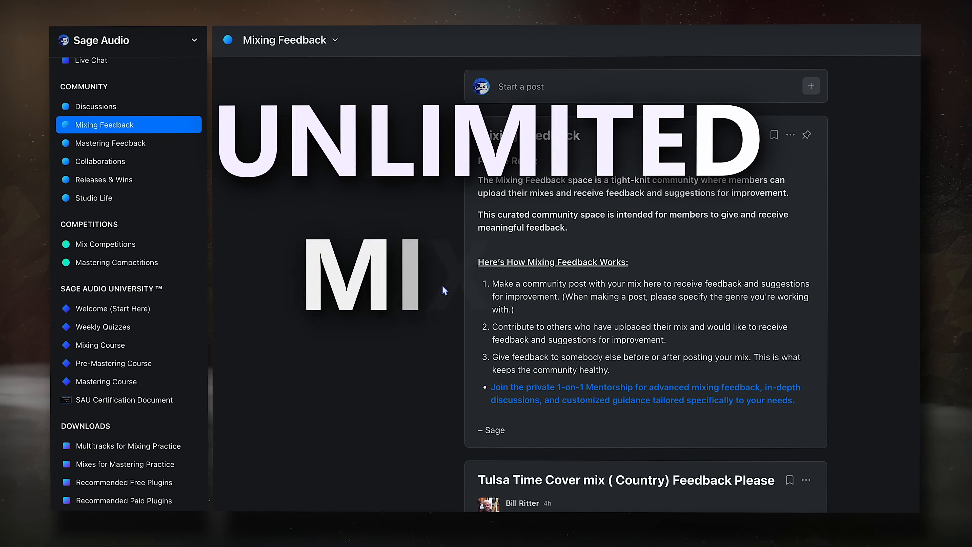
scroll(444, 291, "down", 6)
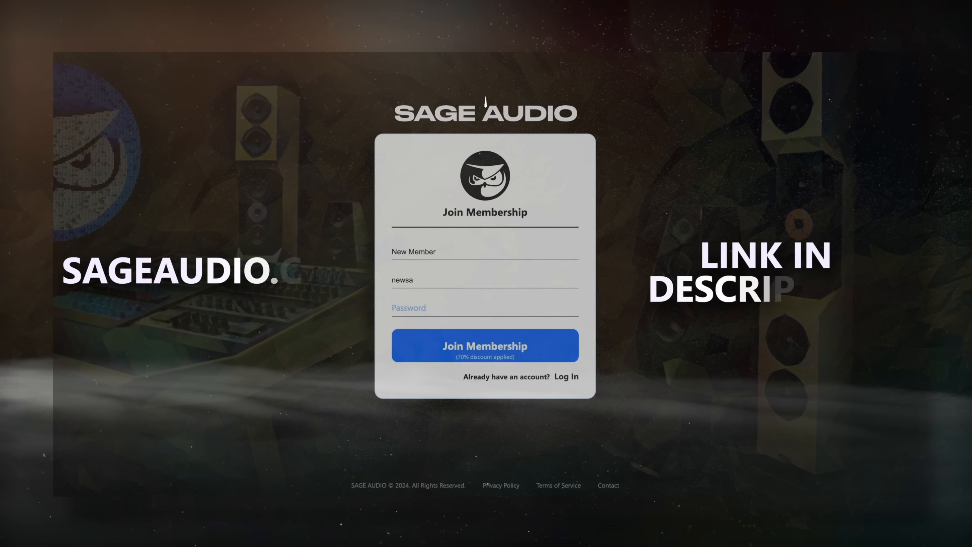
Step: Fill in the new member's e-mail in the Join Membership form
type("geaudi")
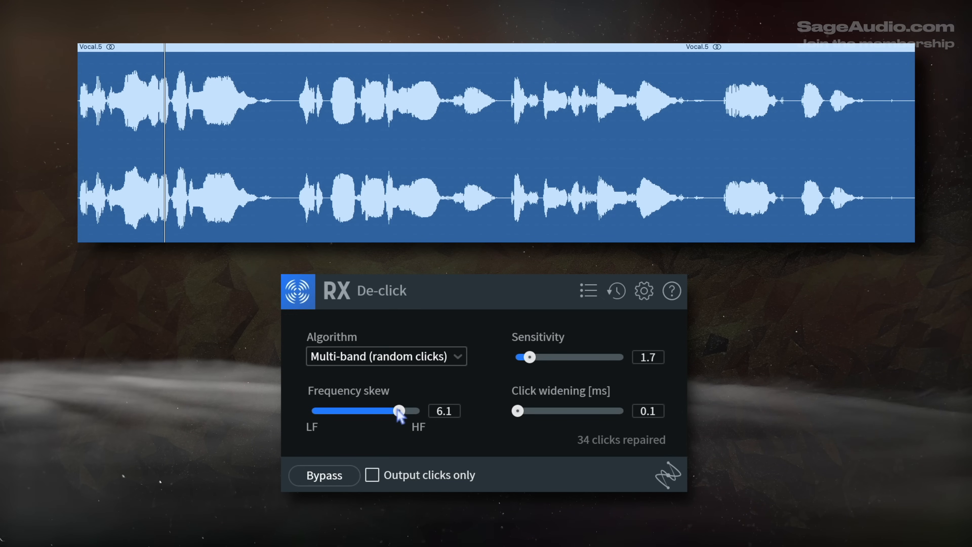
Step: In RX De-click, use the Multi-band (random clicks) algorithm with sensitivity at about 1.7 and frequency skew at about 6.6
left_click_drag(528, 360, 526, 360)
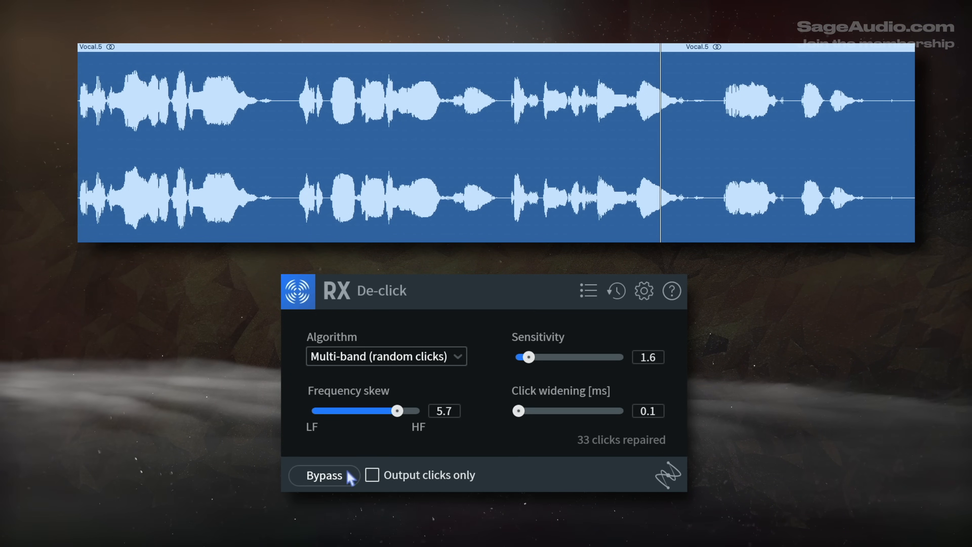
left_click(386, 356)
left_click(371, 417)
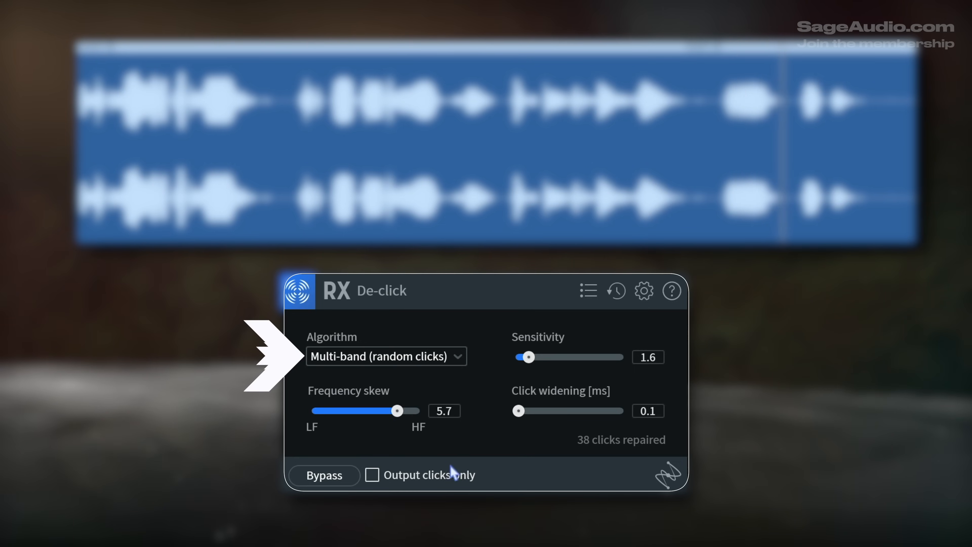
mouse_move(397, 411)
left_mouse_down()
mouse_move(390, 414)
mouse_move(402, 418)
left_mouse_up()
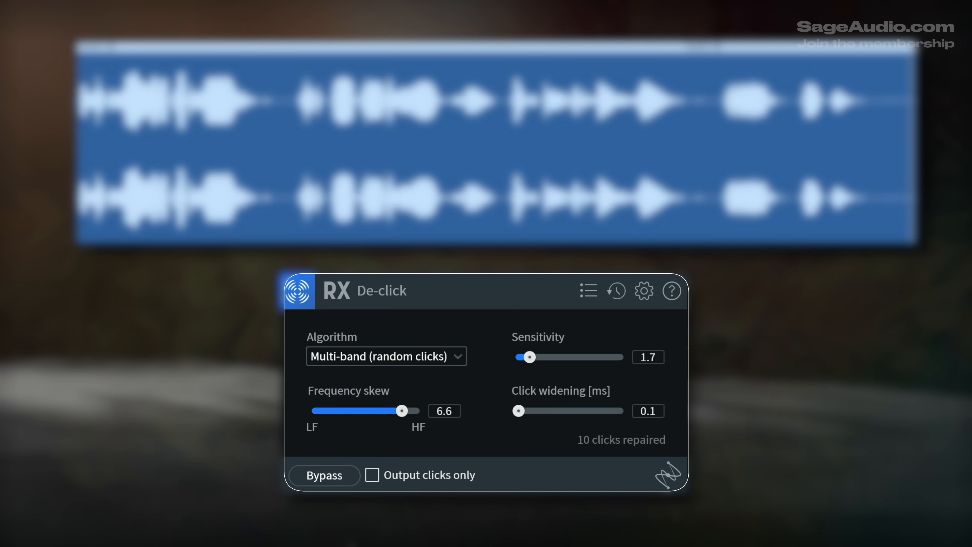
Step: Audition only the removed clicks in RX De-click, and return to the full processed output
left_click(371, 474)
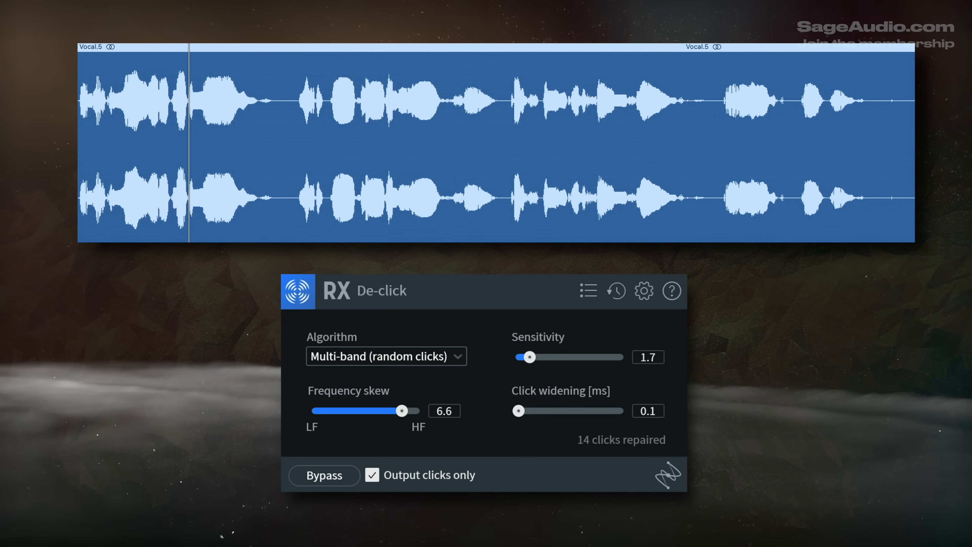
left_click(372, 475)
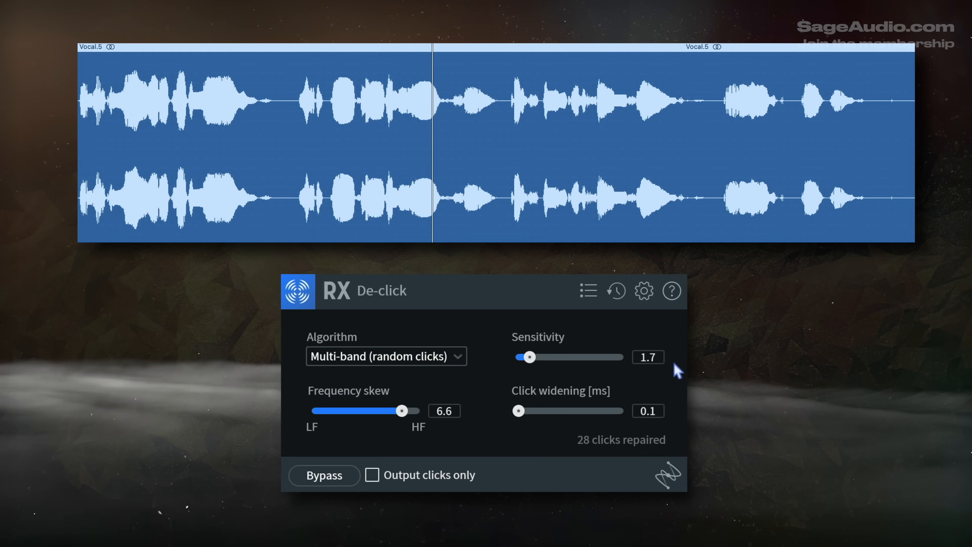
Step: Enable delay compensation in RX De-click's latency settings
left_click(644, 293)
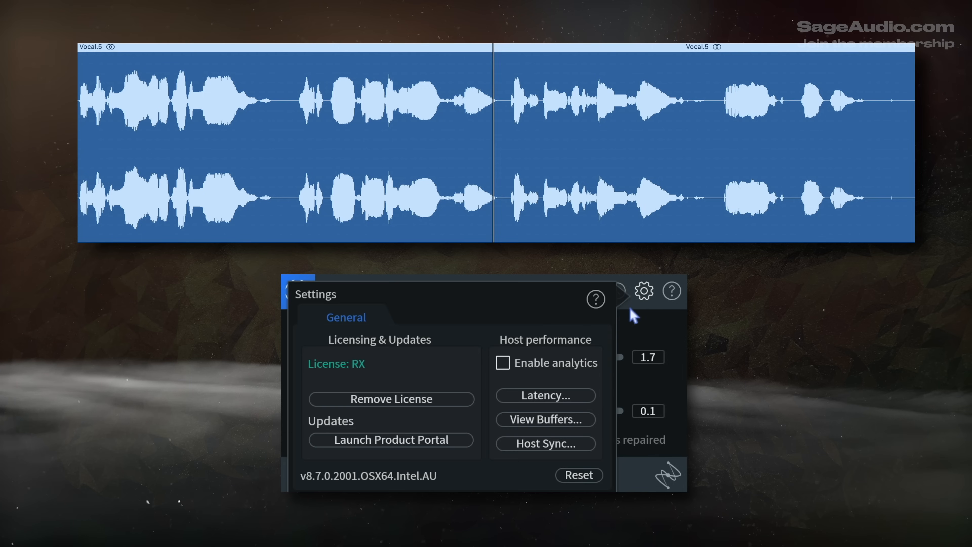
left_click(534, 396)
left_click(412, 360)
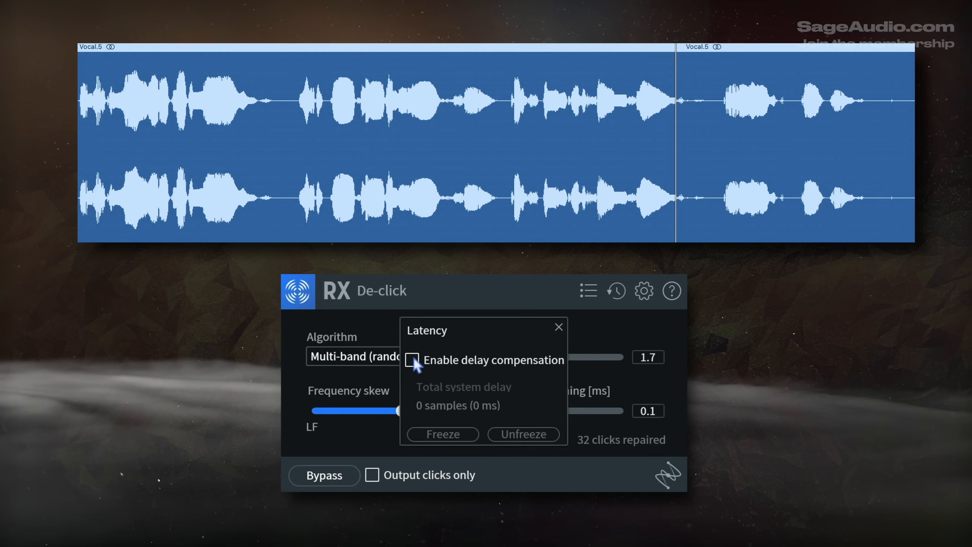
left_click(412, 359)
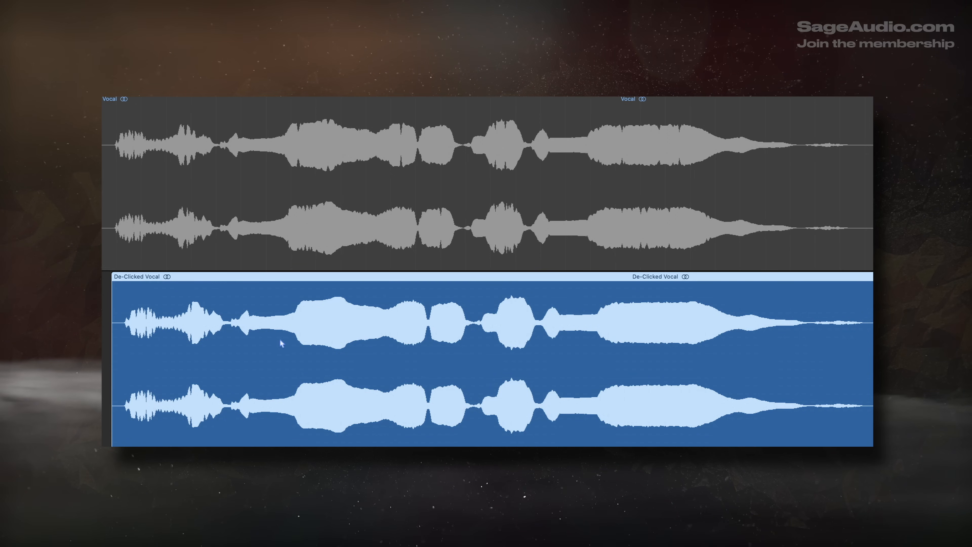
Step: Align the start of the De-Clicked Vocal region's waveform with the original Vocal region on the track above
left_click_drag(175, 364, 164, 365)
key("super+Right")
key("super+Right")
key("super+Right")
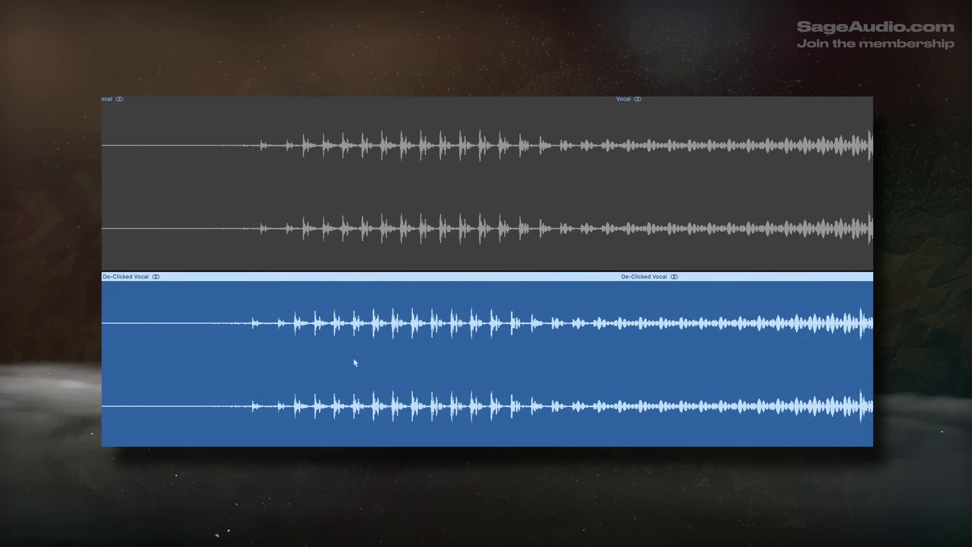
left_click_drag(353, 358, 362, 360)
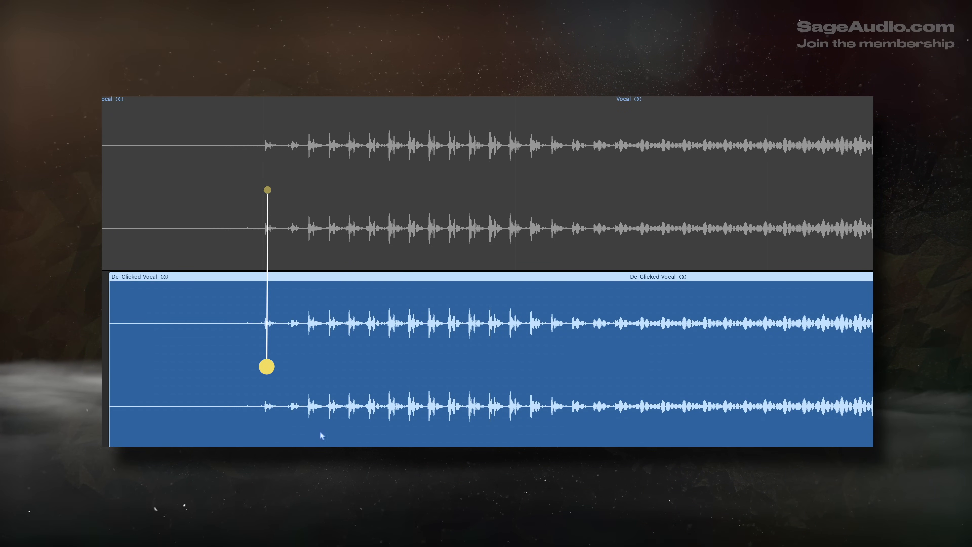
key("super+Left")
key("super+Left")
key("super+Left")
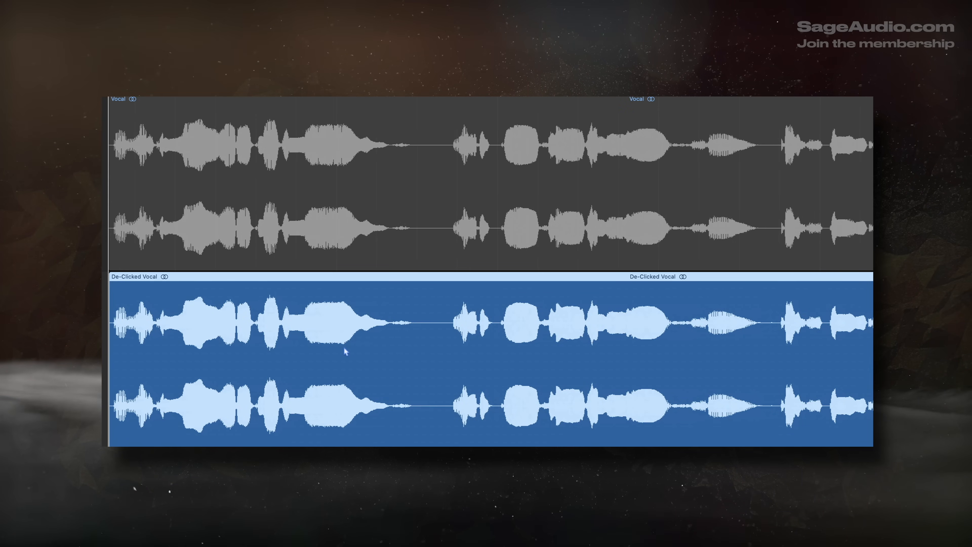
key("super+Left")
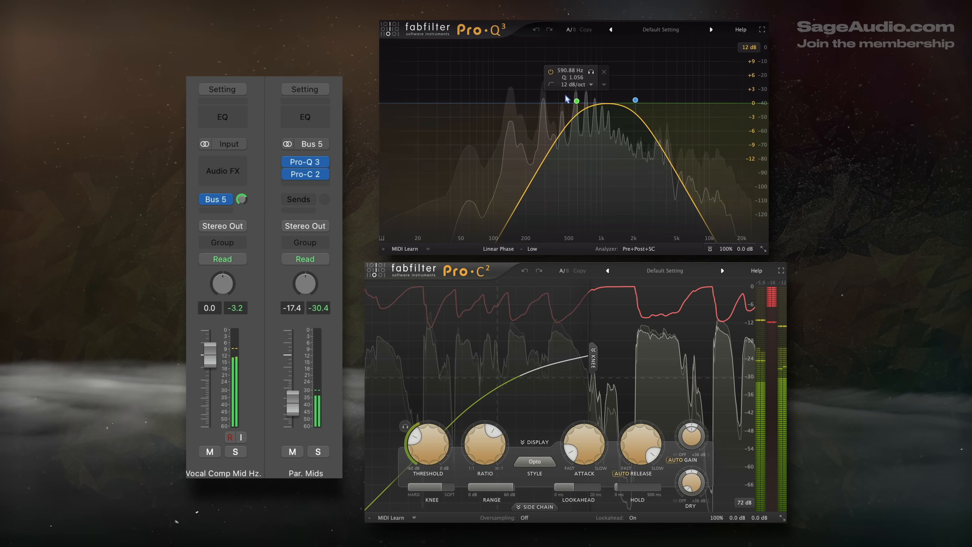
Step: Set Pro-Q 3's low cut to about 570 Hz and shift the high cut slightly lower to isolate the vocal mids
left_click_drag(576, 101, 574, 100)
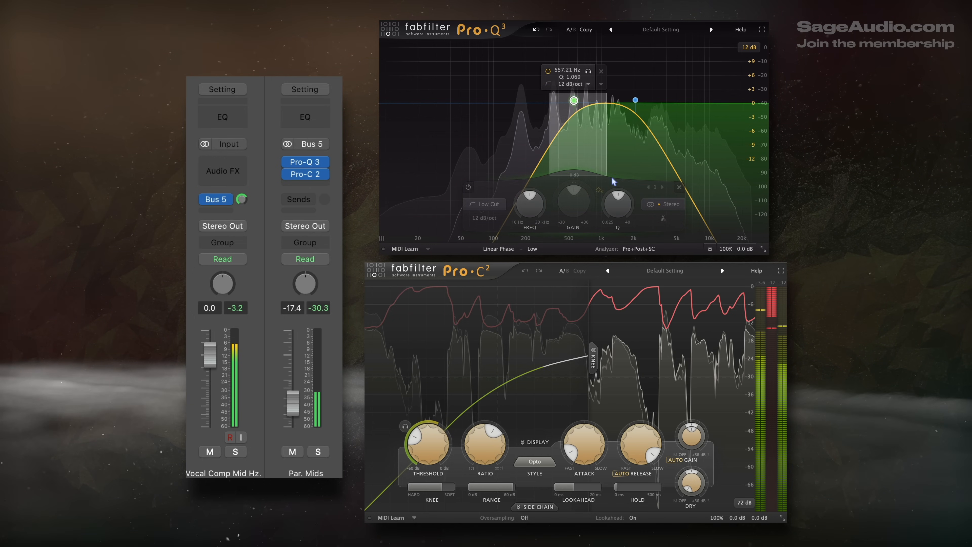
key("super+a")
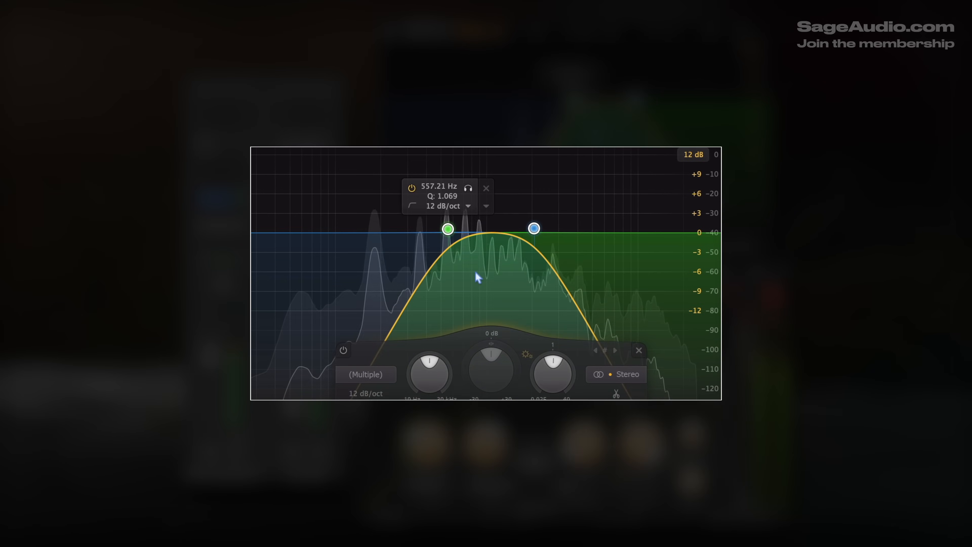
left_click(584, 115)
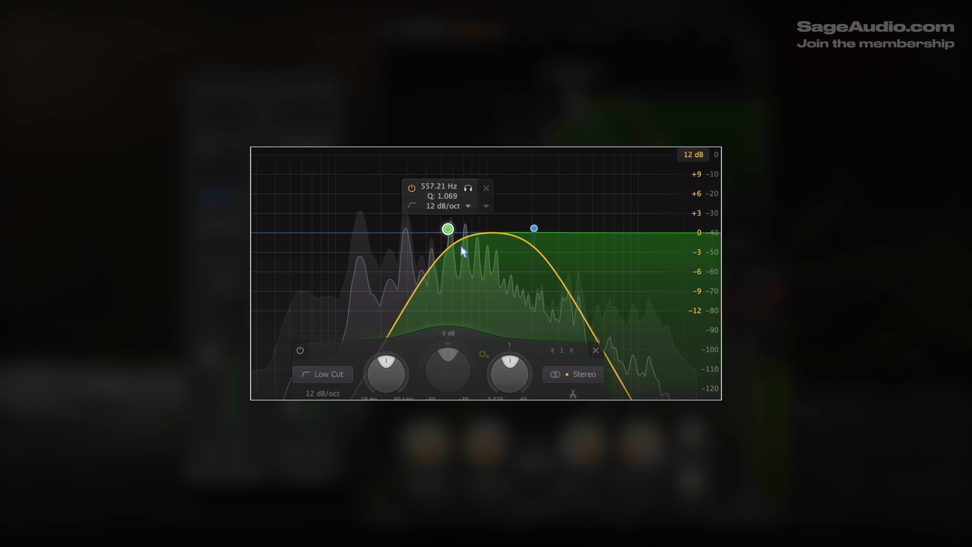
mouse_move(447, 229)
left_mouse_down()
mouse_move(438, 230)
mouse_move(449, 229)
left_mouse_up()
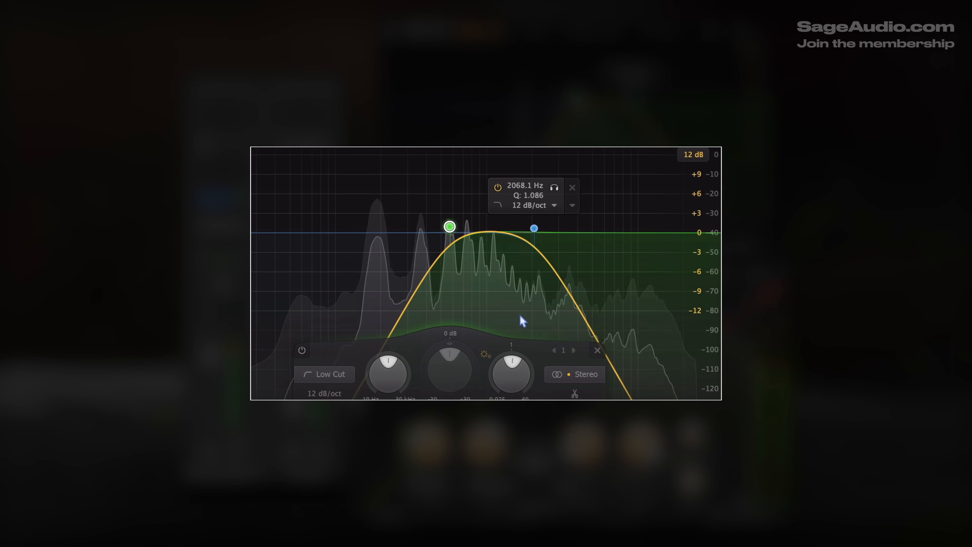
mouse_move(534, 229)
left_mouse_down()
mouse_move(546, 229)
mouse_move(531, 227)
left_mouse_up()
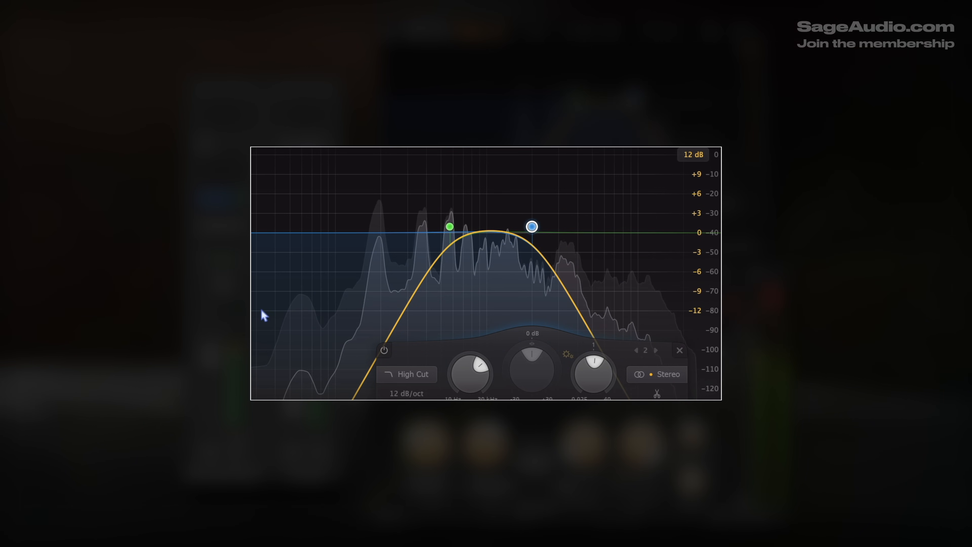
left_click_drag(394, 150, 585, 364)
left_click_drag(252, 177, 331, 335)
left_click_drag(567, 156, 695, 339)
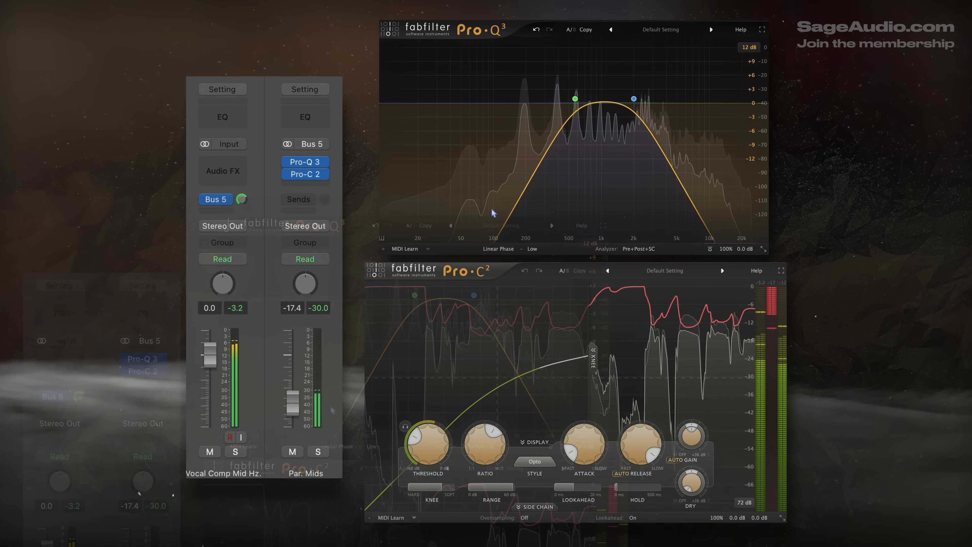
Step: Try an 18 dB/oct slope on Pro-Q 3's low cut, and return it to 12 dB/oct
mouse_move(574, 100)
left_click(577, 83)
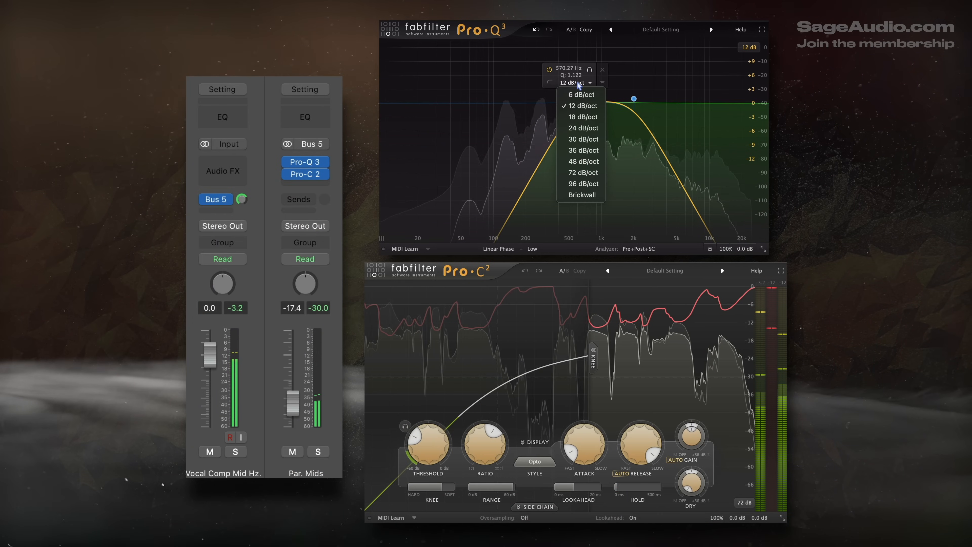
left_click(583, 116)
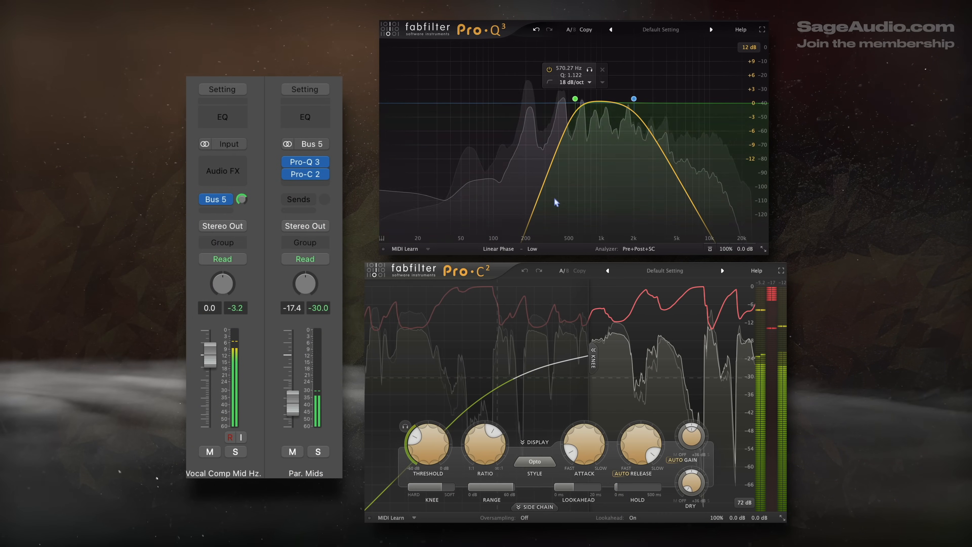
left_click(571, 83)
left_click(570, 95)
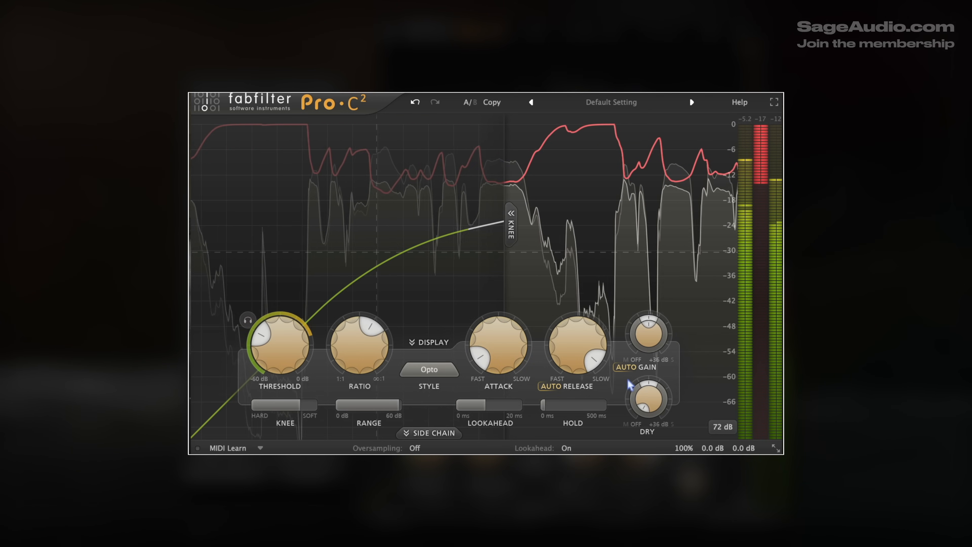
Step: Set Pro-C 2's release to about 95% and raise its threshold slightly
mouse_move(565, 346)
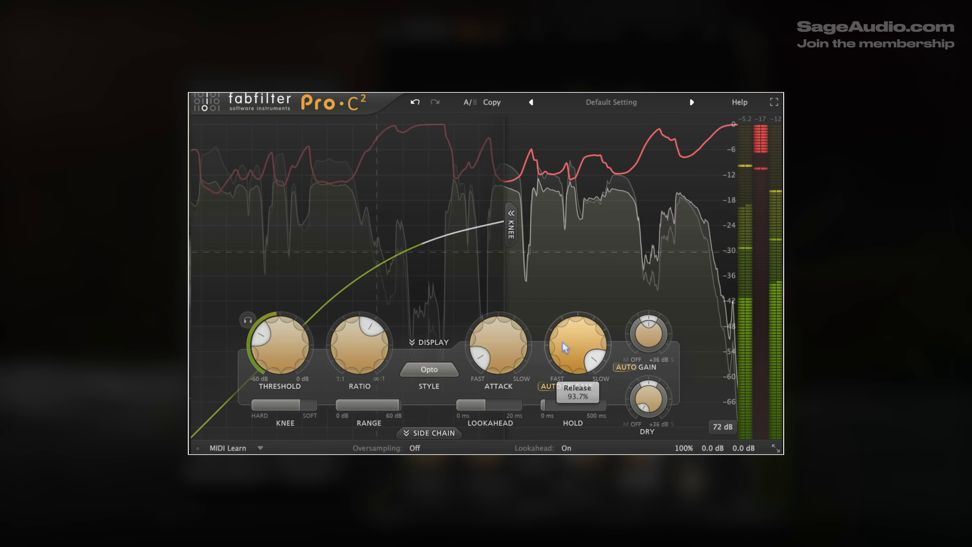
mouse_move(565, 347)
left_mouse_down()
mouse_move(577, 319)
mouse_move(572, 331)
left_mouse_up()
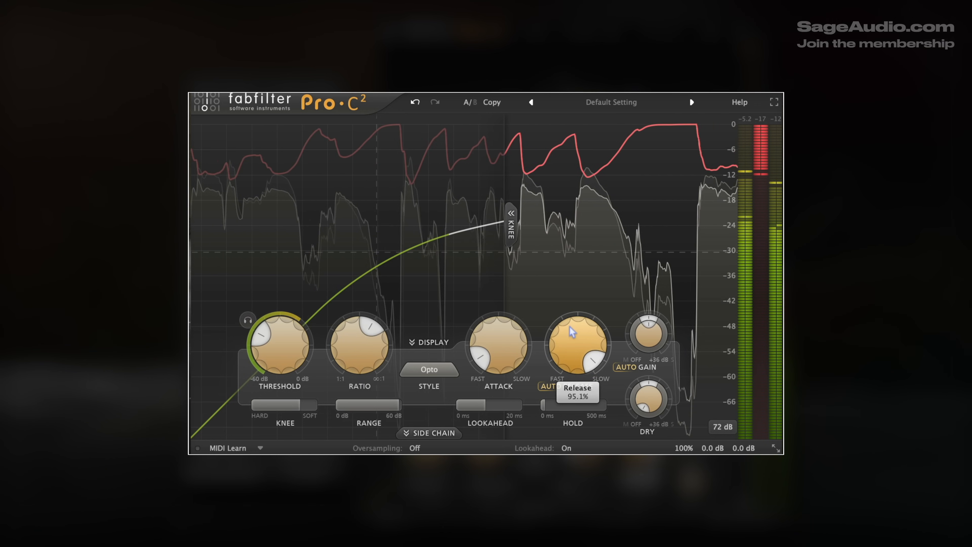
mouse_move(303, 404)
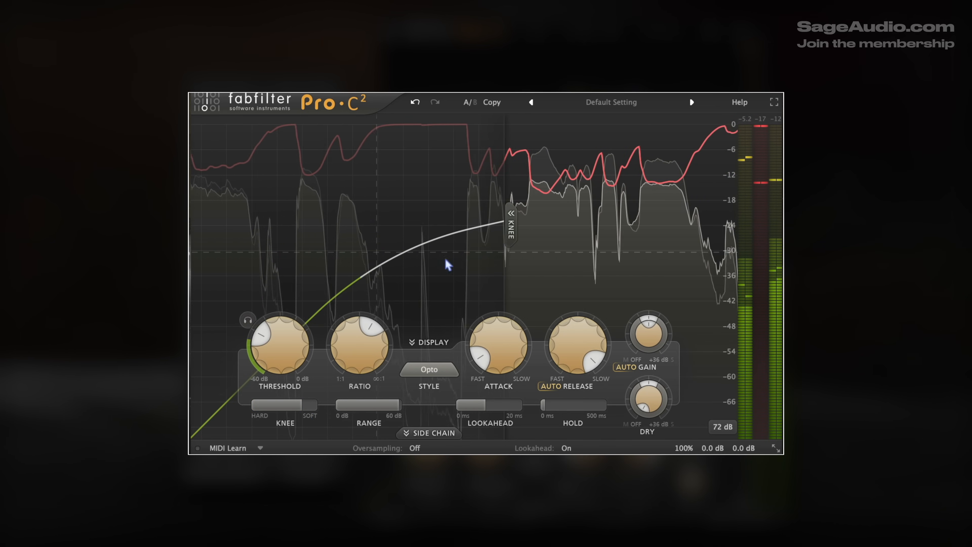
left_click_drag(280, 342, 277, 338)
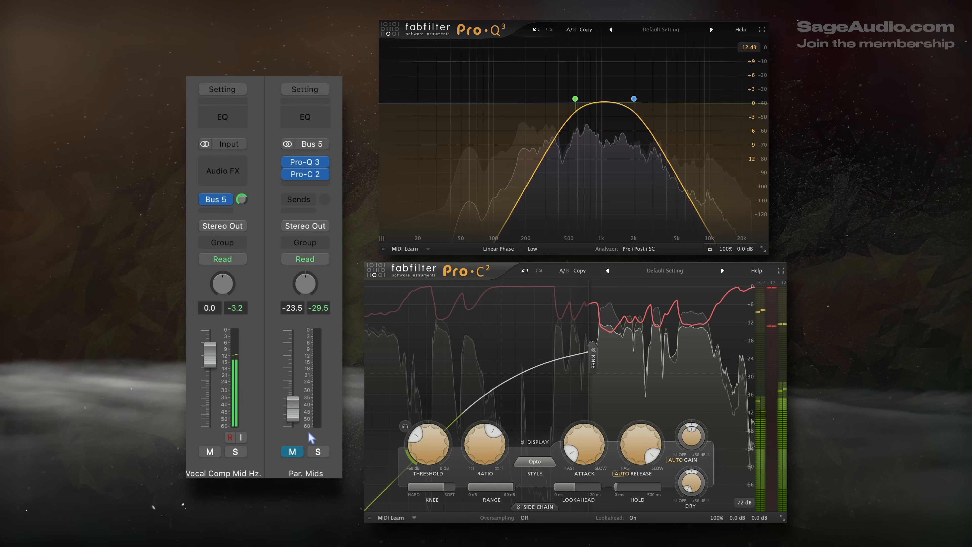
Step: Unmute the Par. Mids channel and raise its fader to about -15 dB
left_click(292, 451)
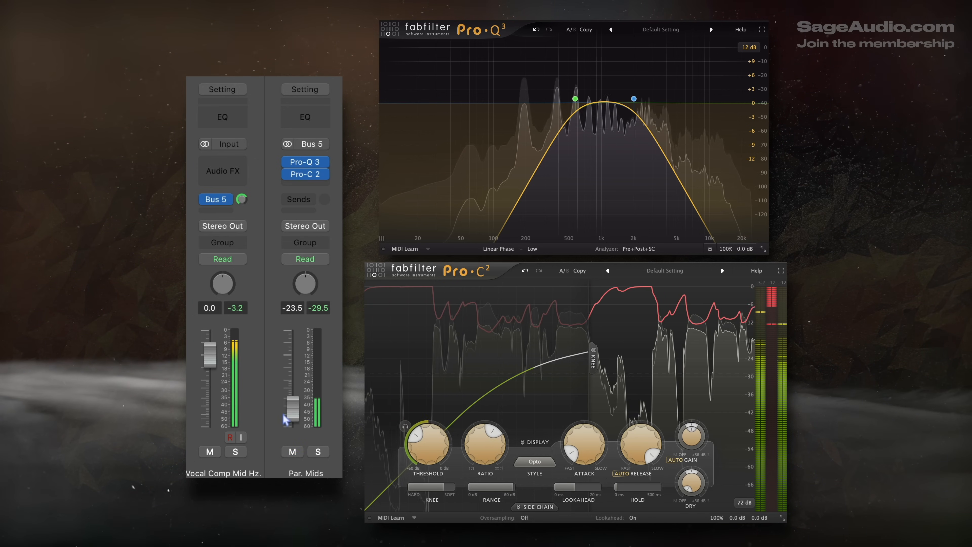
left_click_drag(285, 419, 285, 417)
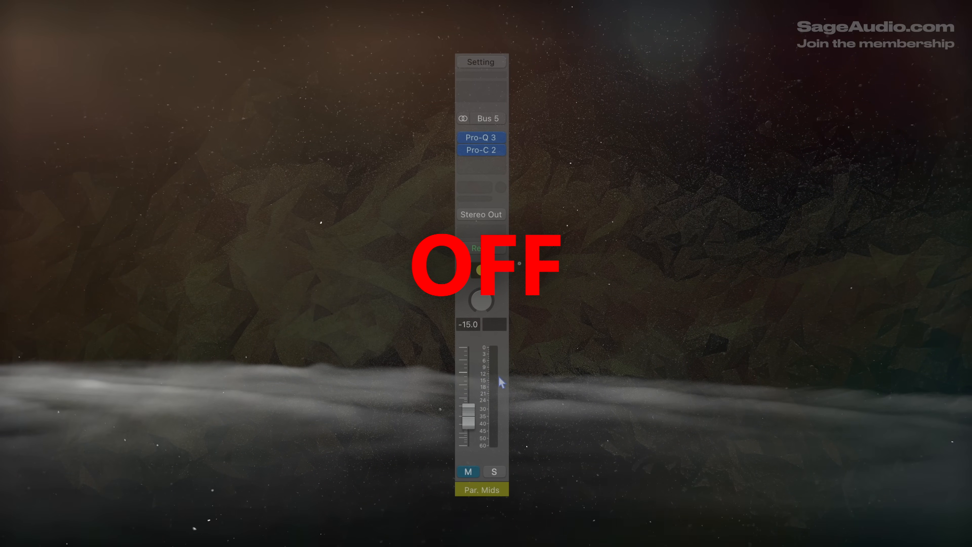
left_click(467, 472)
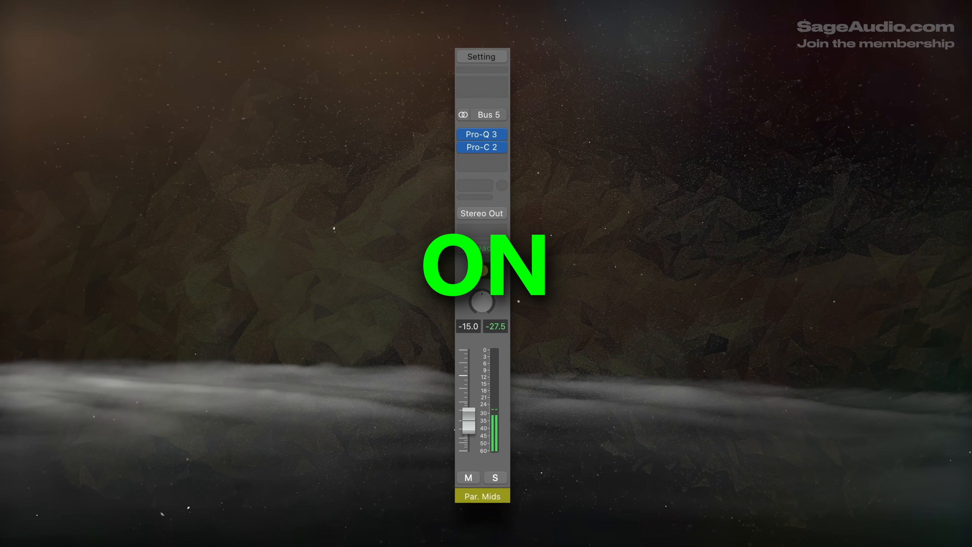
Step: Solo the Par. Mids channel, set its fader to -12.0 dB and release the solo
left_click(496, 481)
left_click_drag(465, 435, 473, 436)
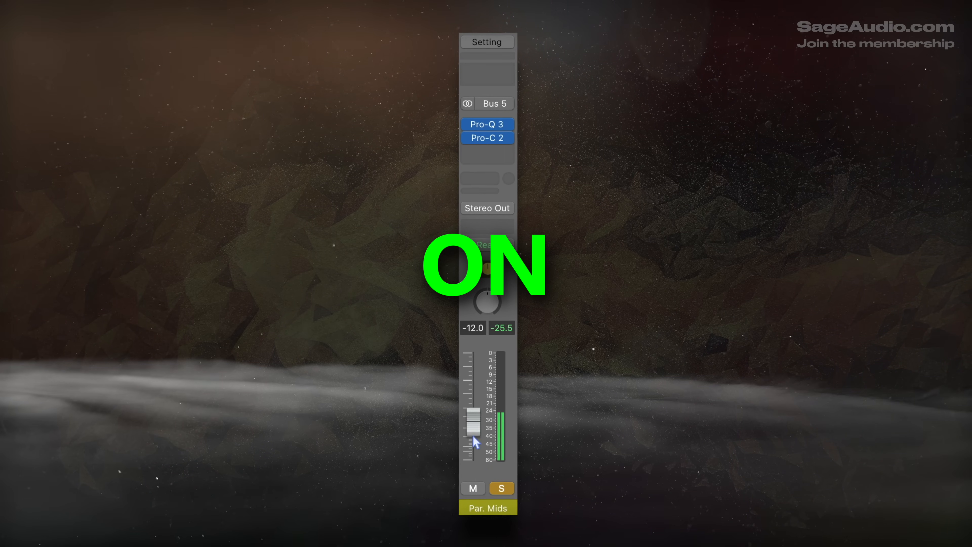
left_click(504, 490)
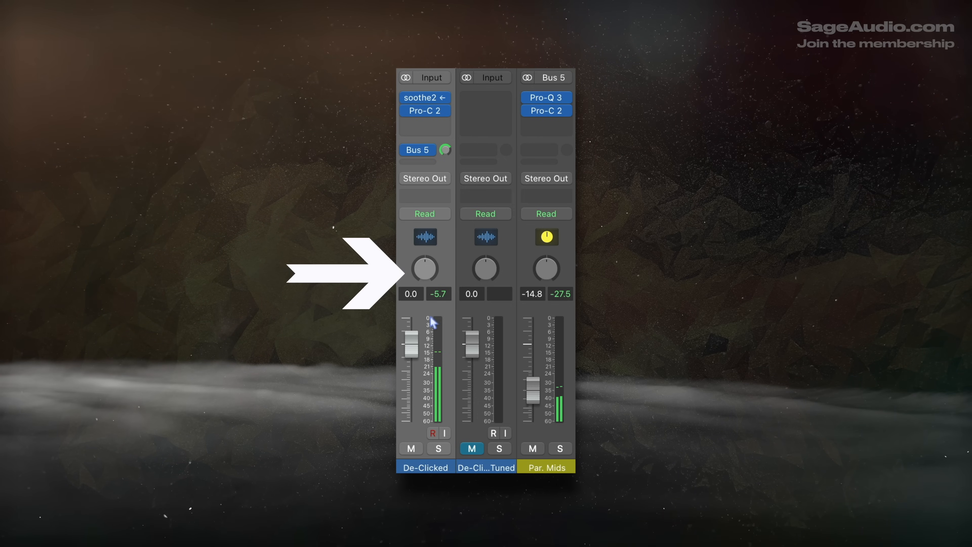
Step: Examine the inserts and Bus 5 send routing across the De-Clicked, tuned and Par. Mids channel strips
left_click_drag(441, 310, 467, 312)
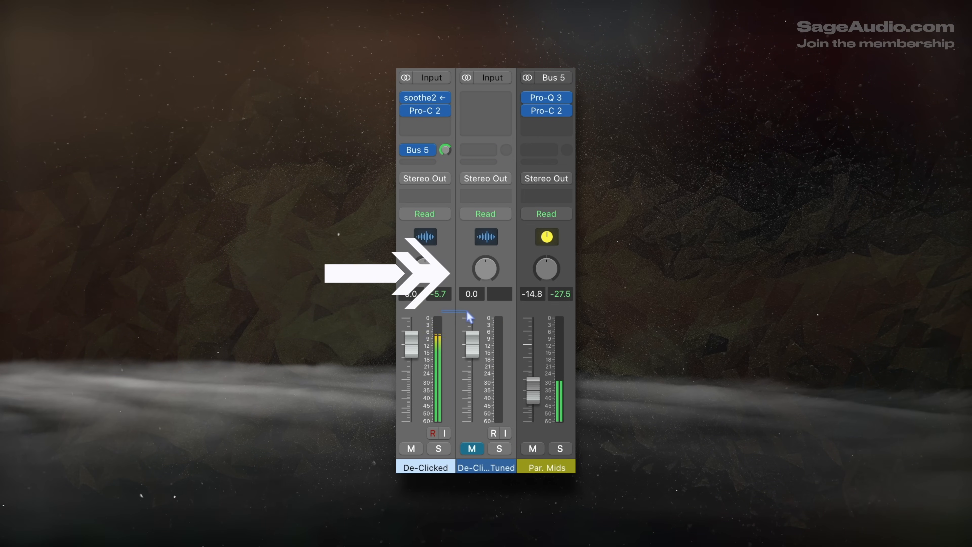
left_click(488, 423)
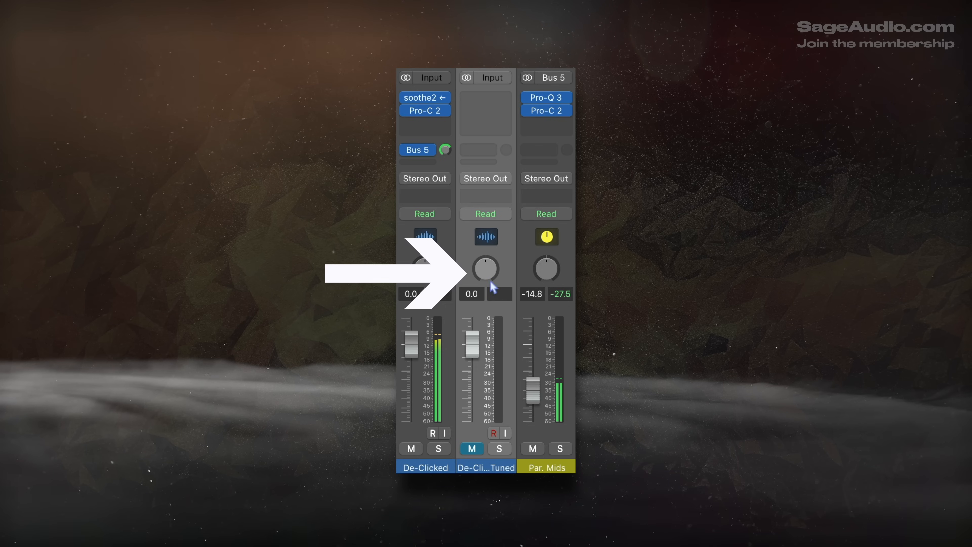
mouse_move(425, 100)
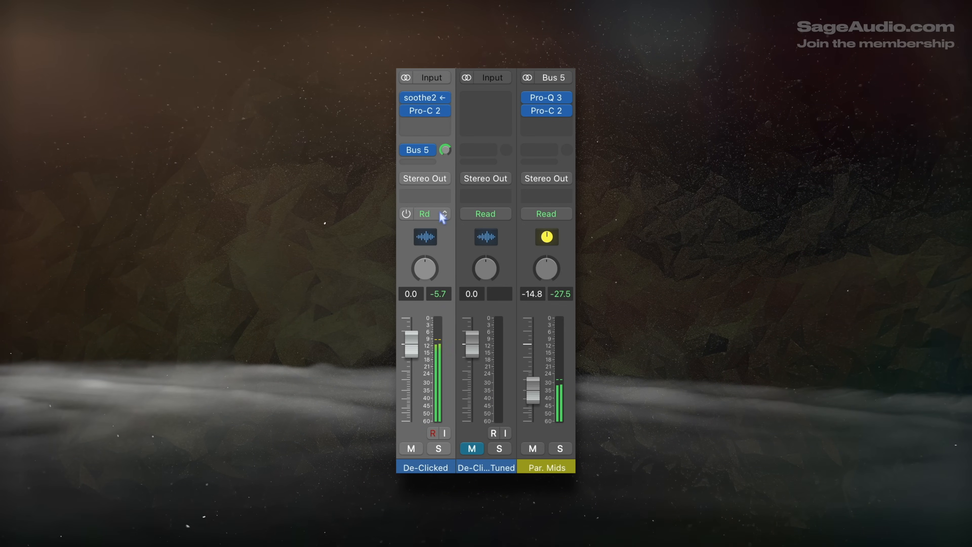
left_click_drag(427, 111, 428, 110)
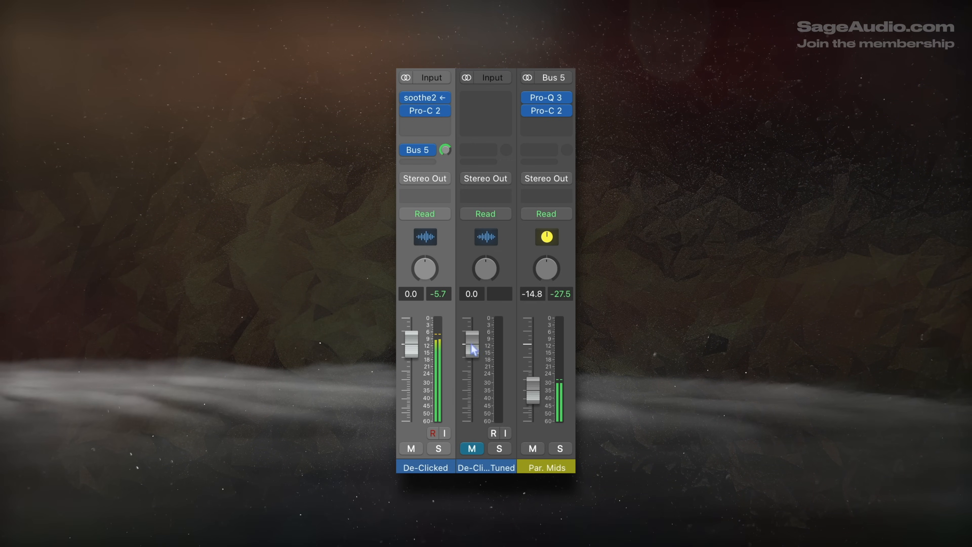
left_click(444, 150)
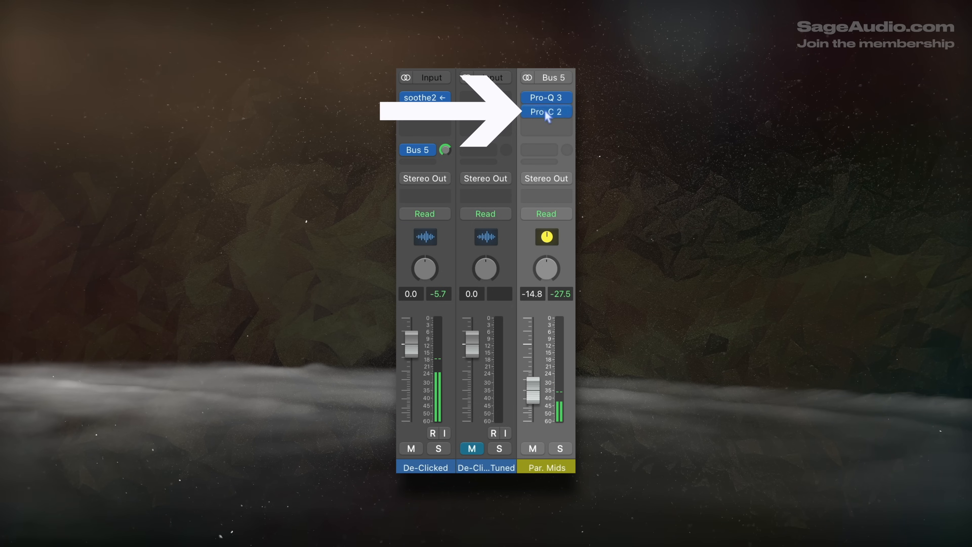
mouse_move(544, 109)
left_mouse_down()
mouse_move(545, 98)
mouse_move(546, 109)
left_mouse_up()
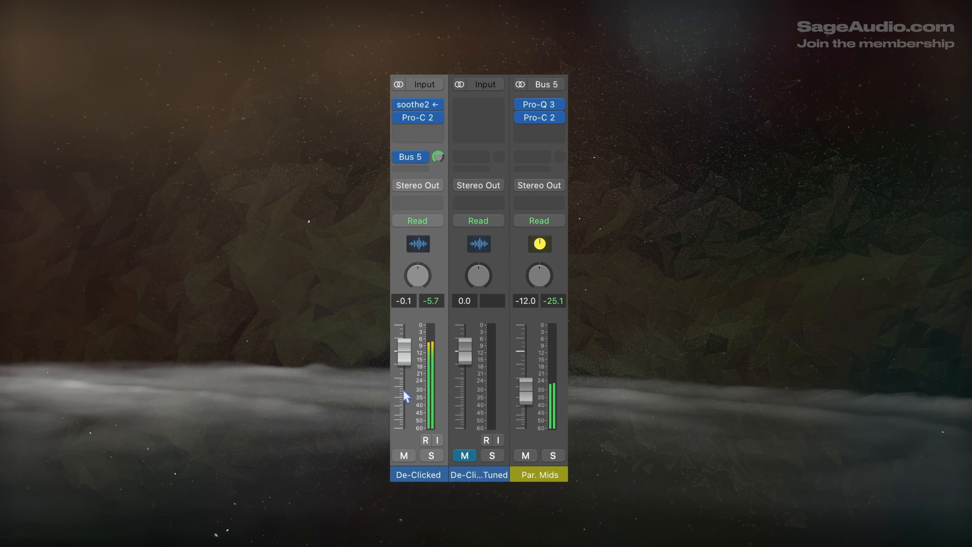
Step: Audition the Par. Mids channel on its own, and release its solo
left_click(556, 457)
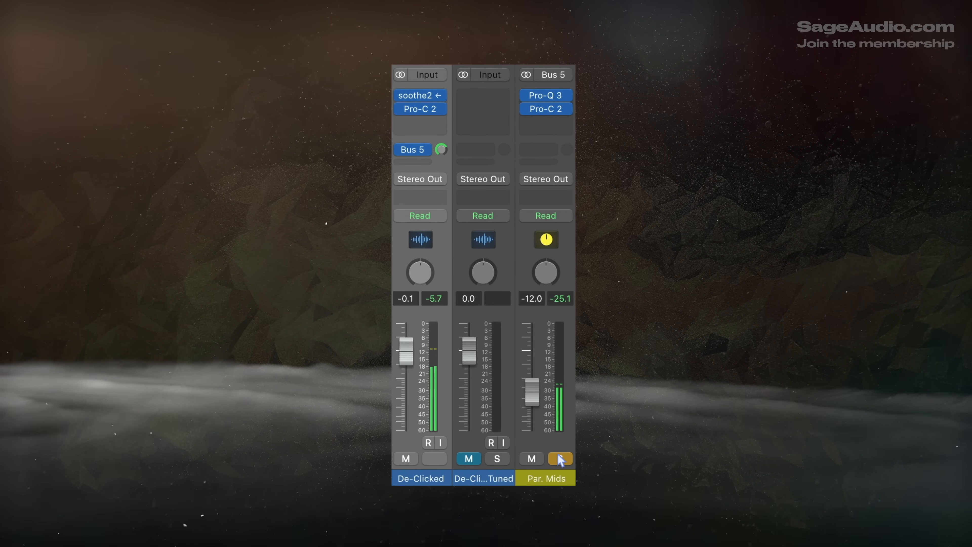
left_click(563, 456)
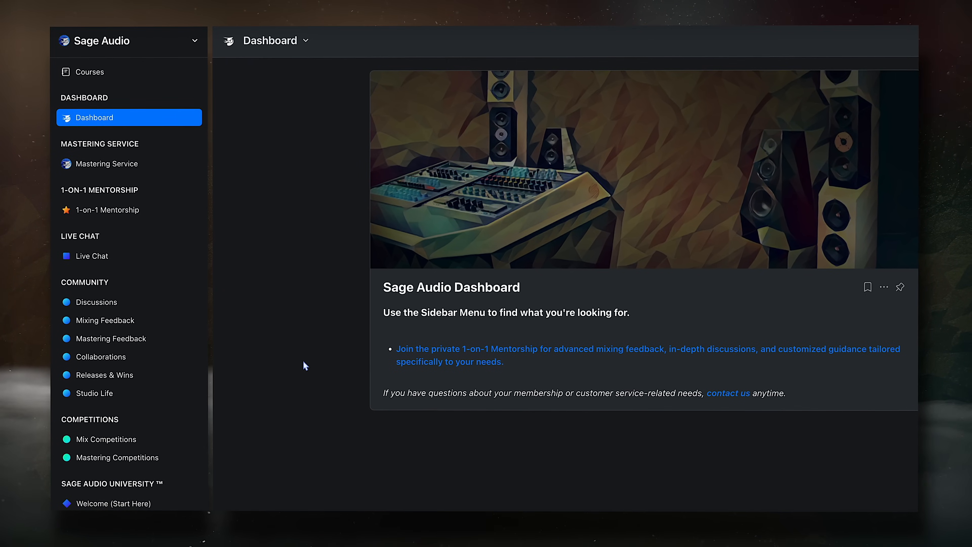
Step: Switch to the Sage Audio membership site and view its Mastering Service page and the Mixing Course lesson list
left_click(188, 168)
left_click(161, 373)
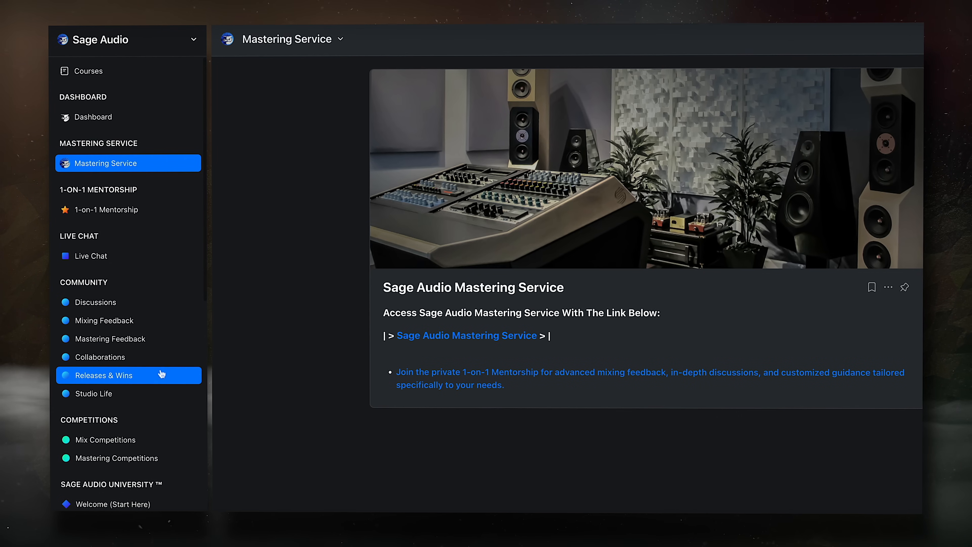
scroll(160, 373, "down", 5)
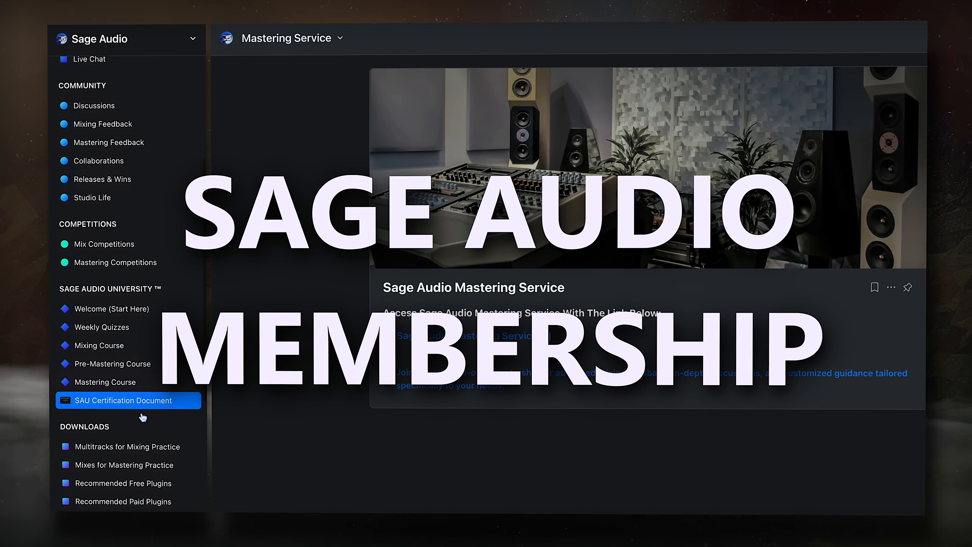
left_click(149, 352)
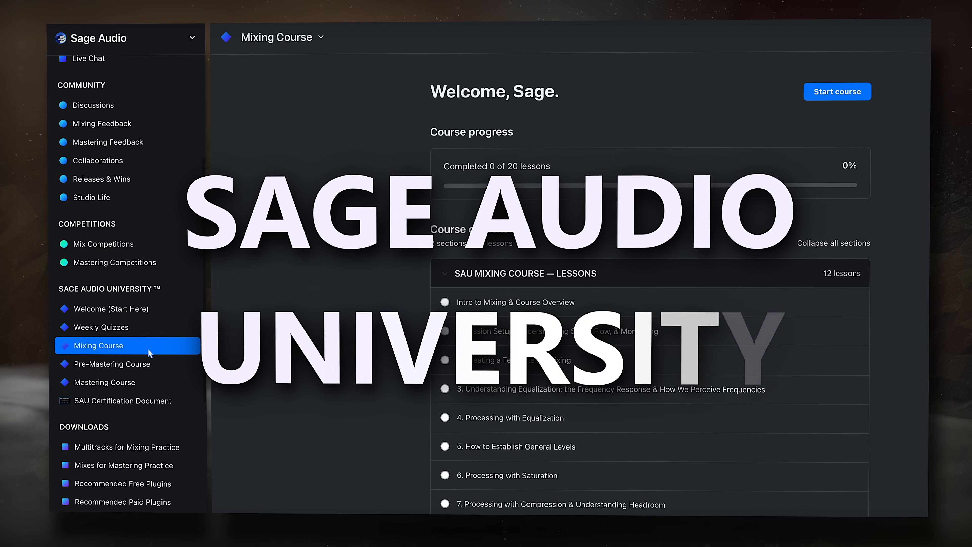
scroll(651, 287, "down", 3)
scroll(364, 341, "down", 5)
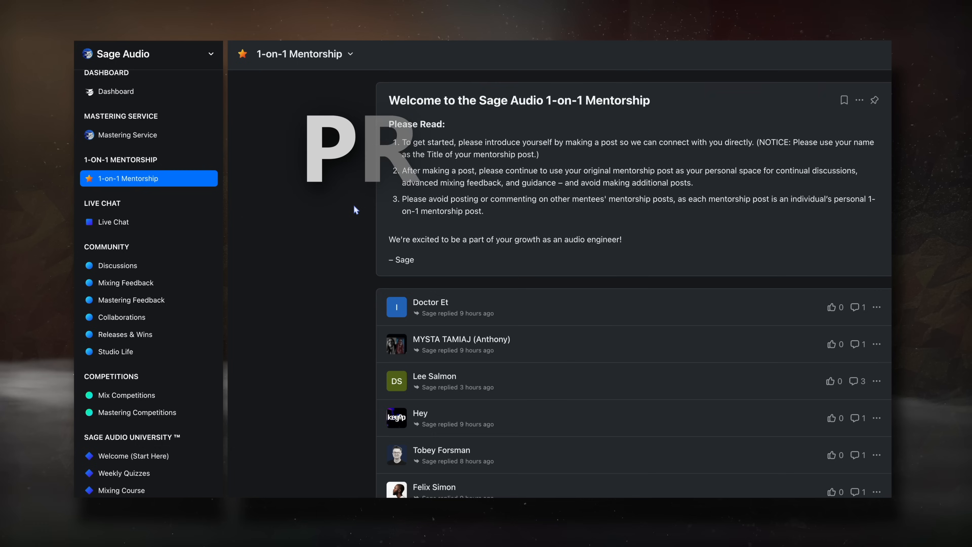
Step: Look through the 1-on-1 Mentorship posts and the Mixing Feedback space's guidelines and member posts
scroll(356, 209, "down", 10)
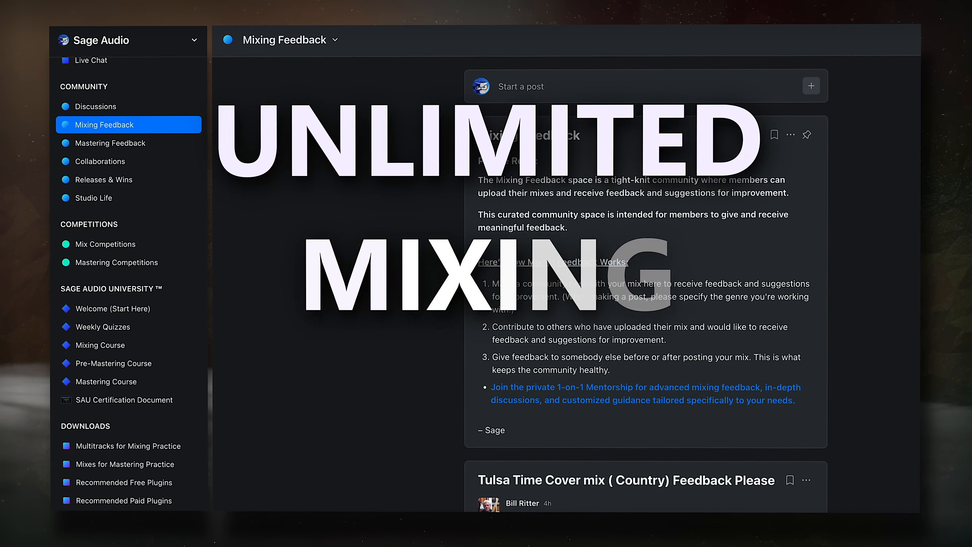
scroll(646, 287, "down", 7)
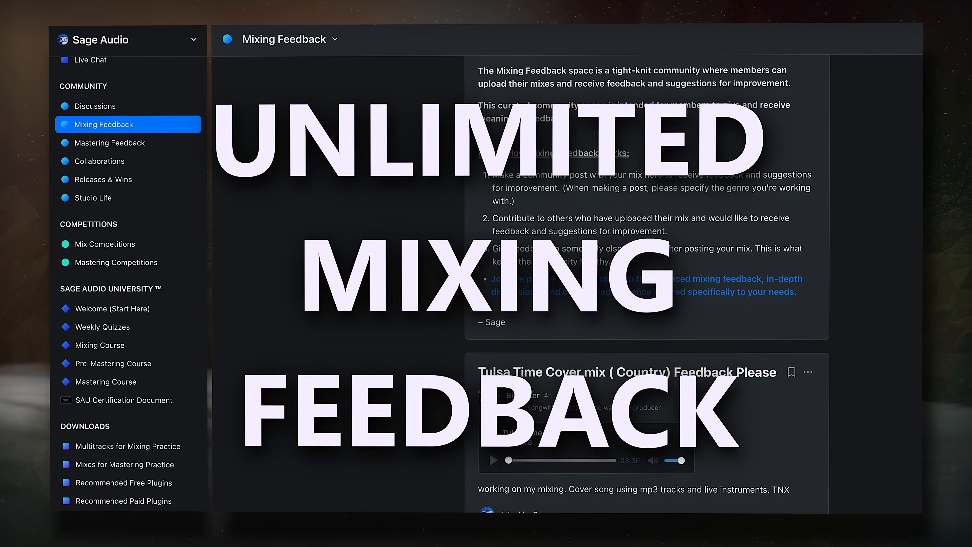